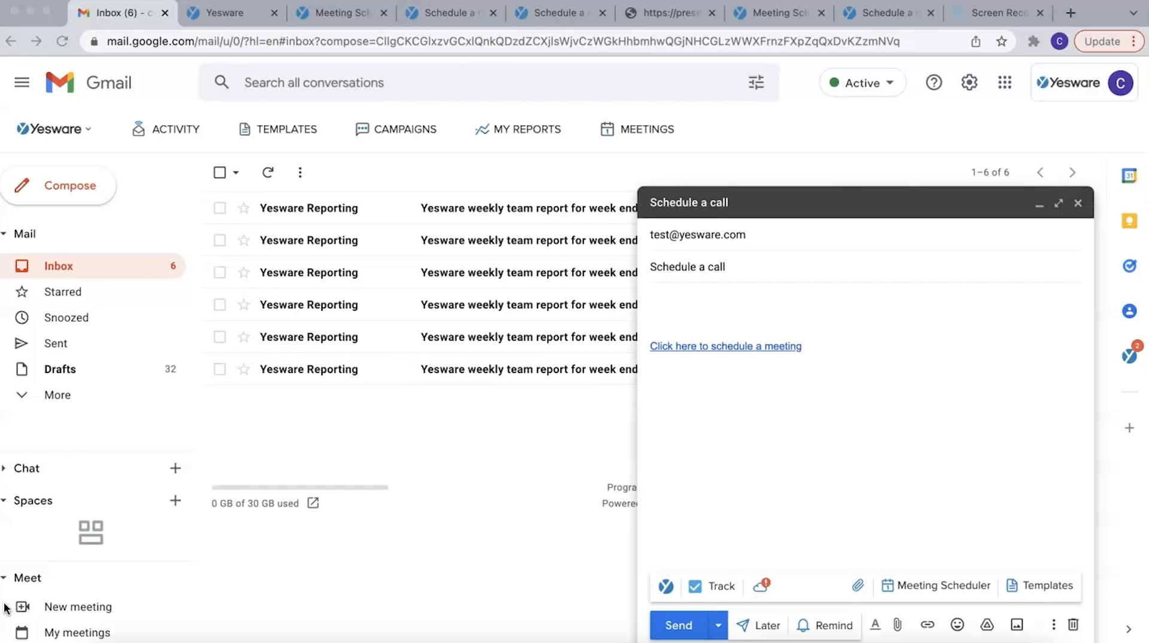
# Step: Open the Yesware template library, collapse the personal and Customer Success folder groups, and close the library
pyautogui.click(29, 609)
pyautogui.click(34, 137)
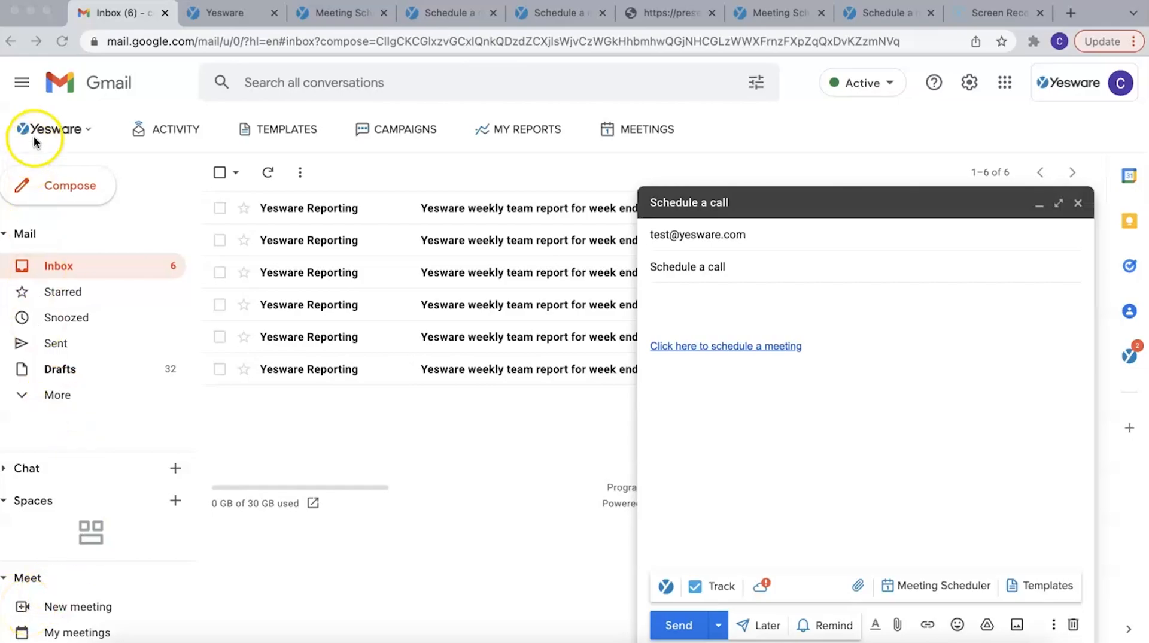
pyautogui.click(274, 128)
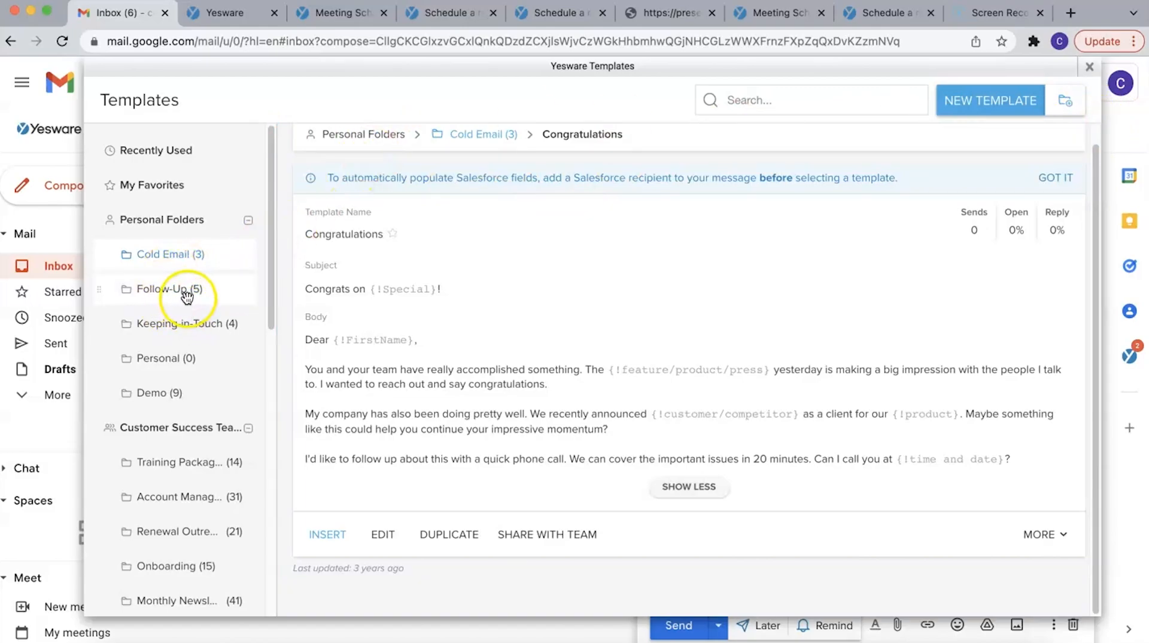
pyautogui.click(248, 222)
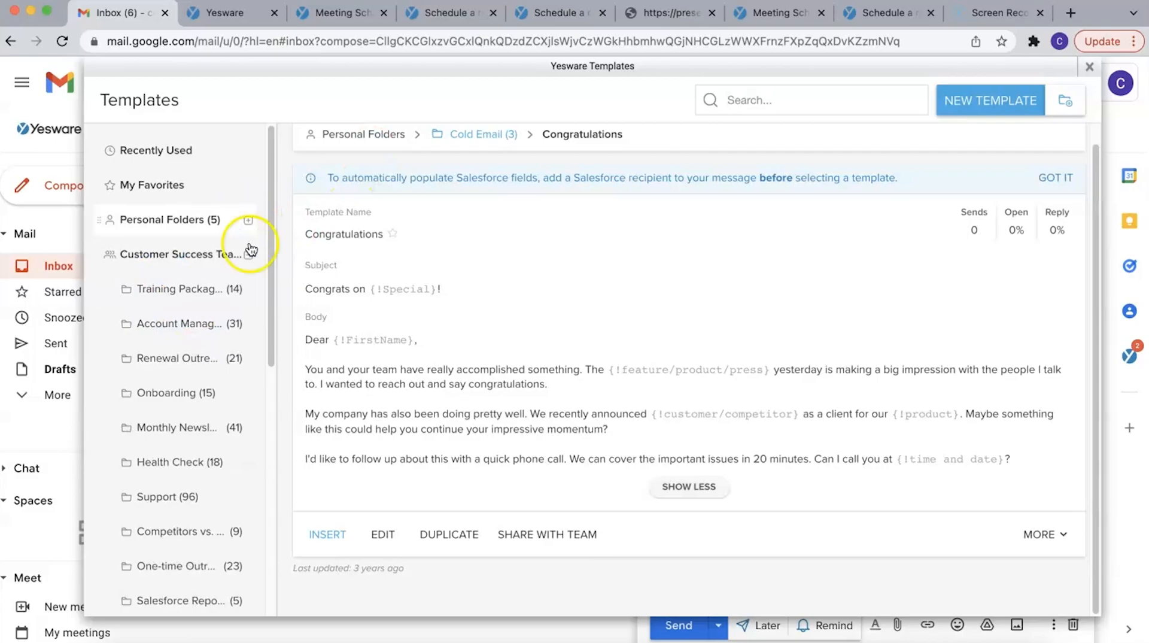
pyautogui.click(249, 254)
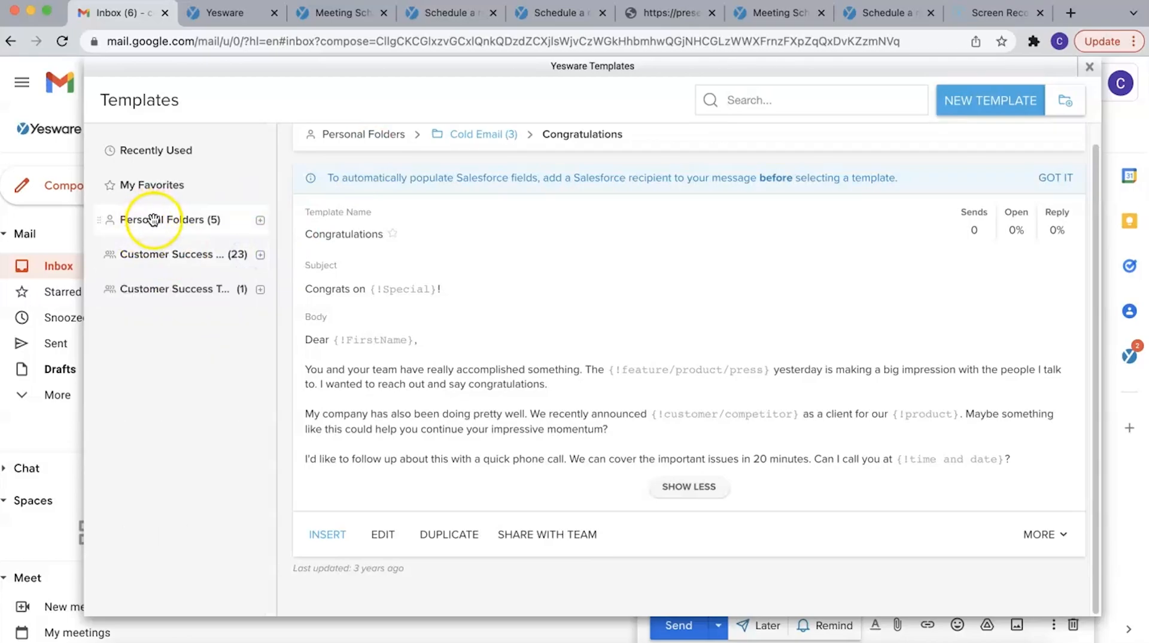
pyautogui.click(154, 219)
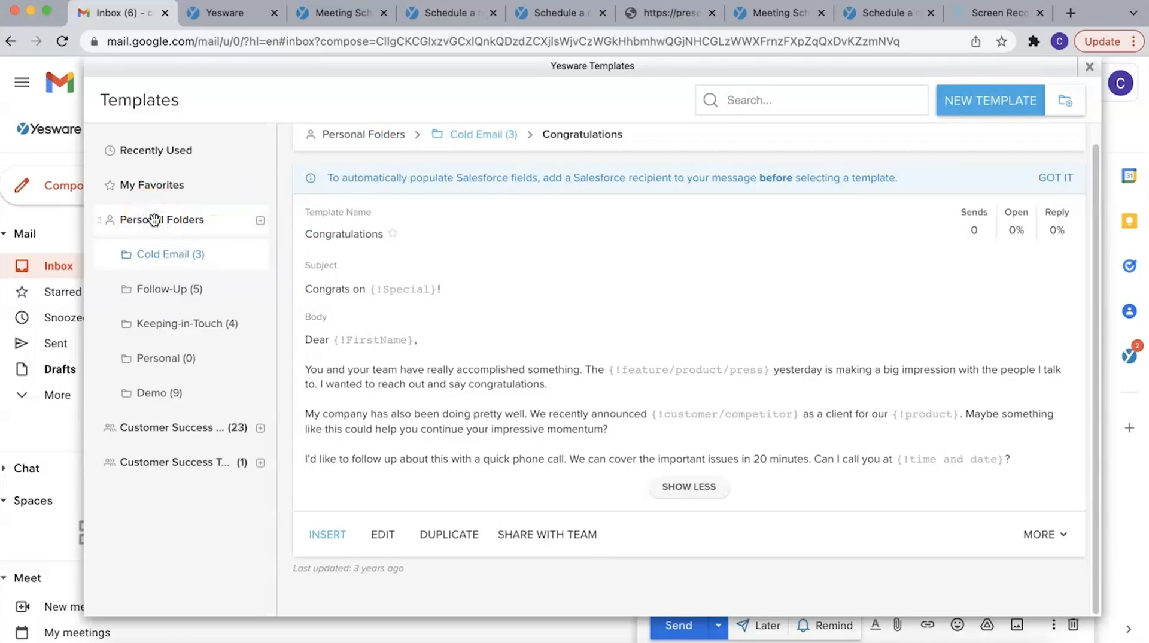
pyautogui.click(154, 219)
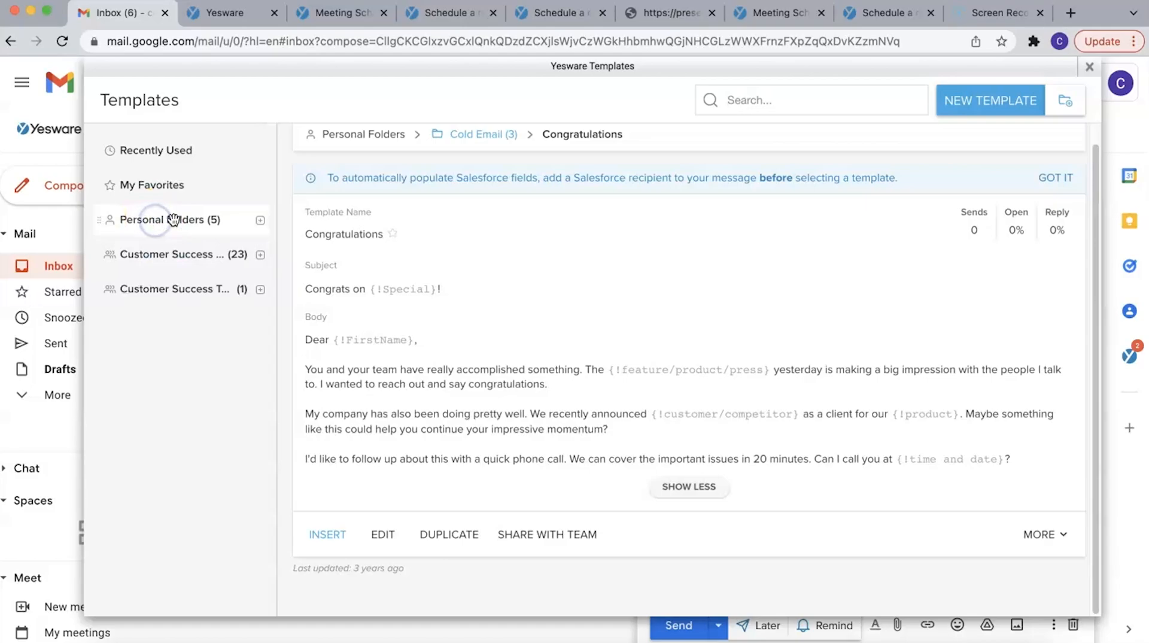
pyautogui.click(1089, 66)
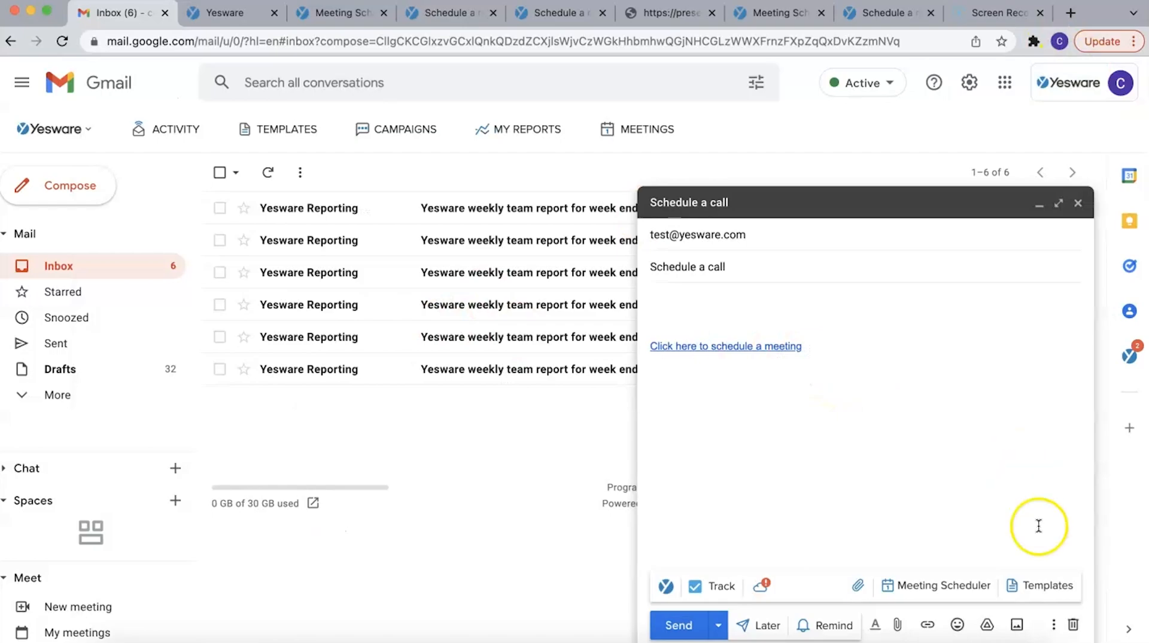
# Step: Show the template picker inside the Schedule a call draft, then dismiss it
pyautogui.click(1029, 596)
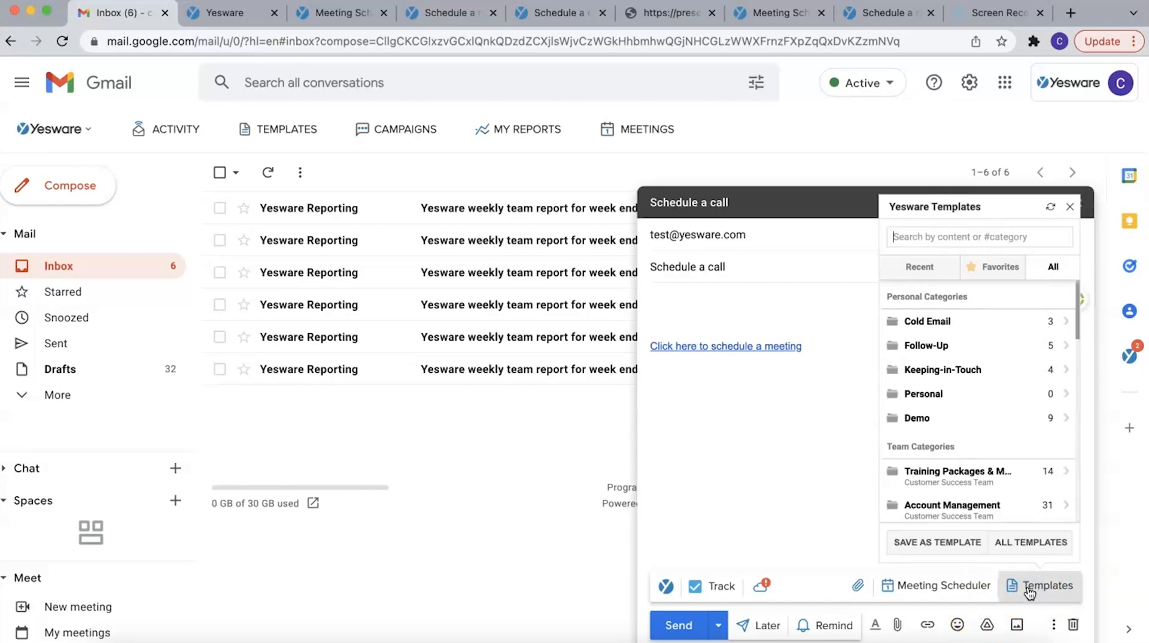
pyautogui.click(1029, 594)
pyautogui.click(1025, 586)
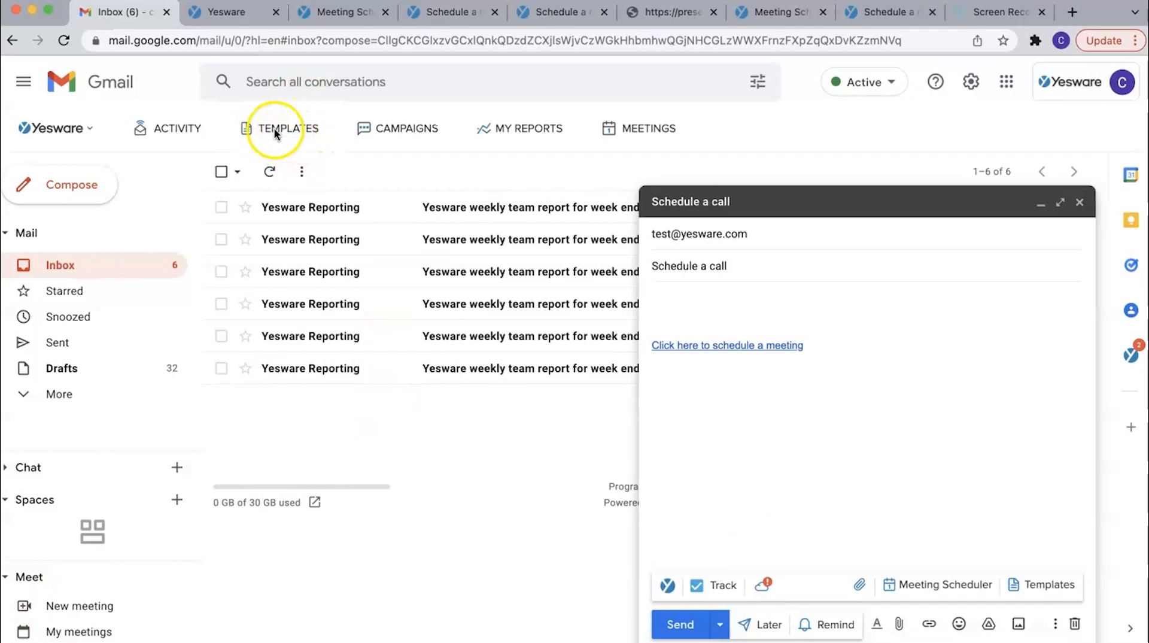
# Step: Open the Yesware template library and expand the Personal Folders group
pyautogui.click(295, 129)
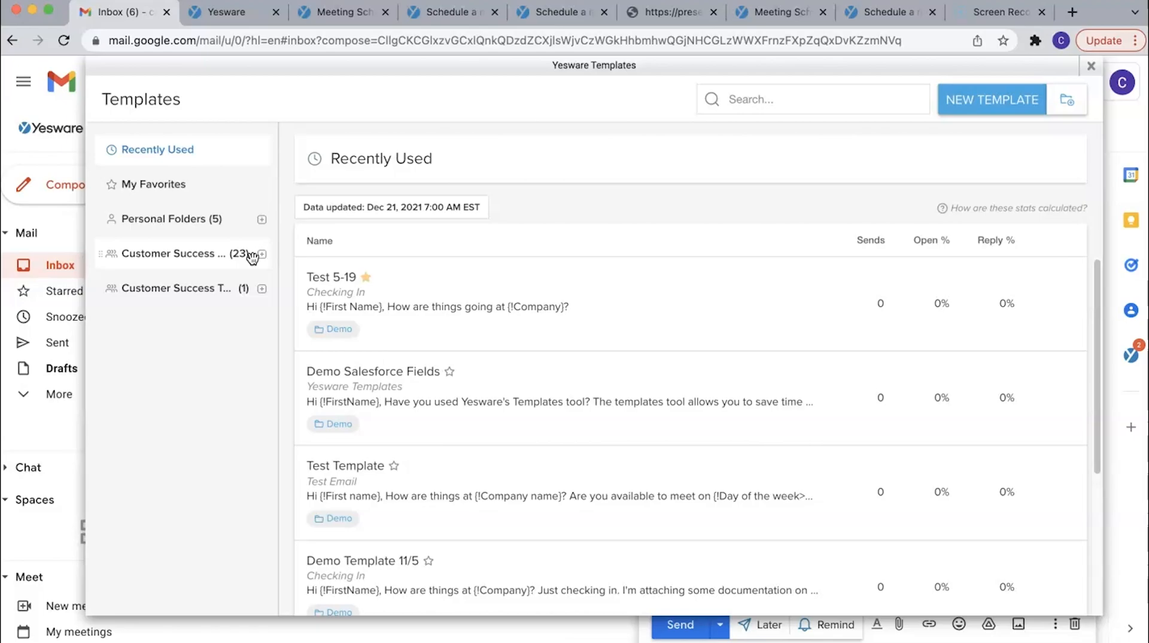
pyautogui.click(287, 227)
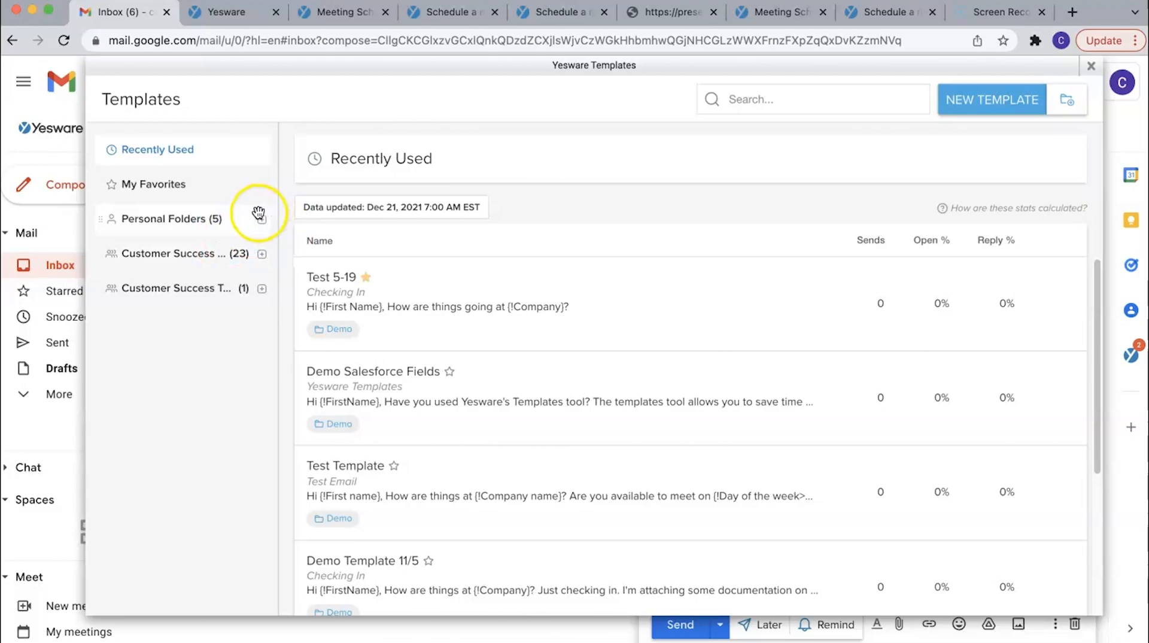
pyautogui.click(261, 222)
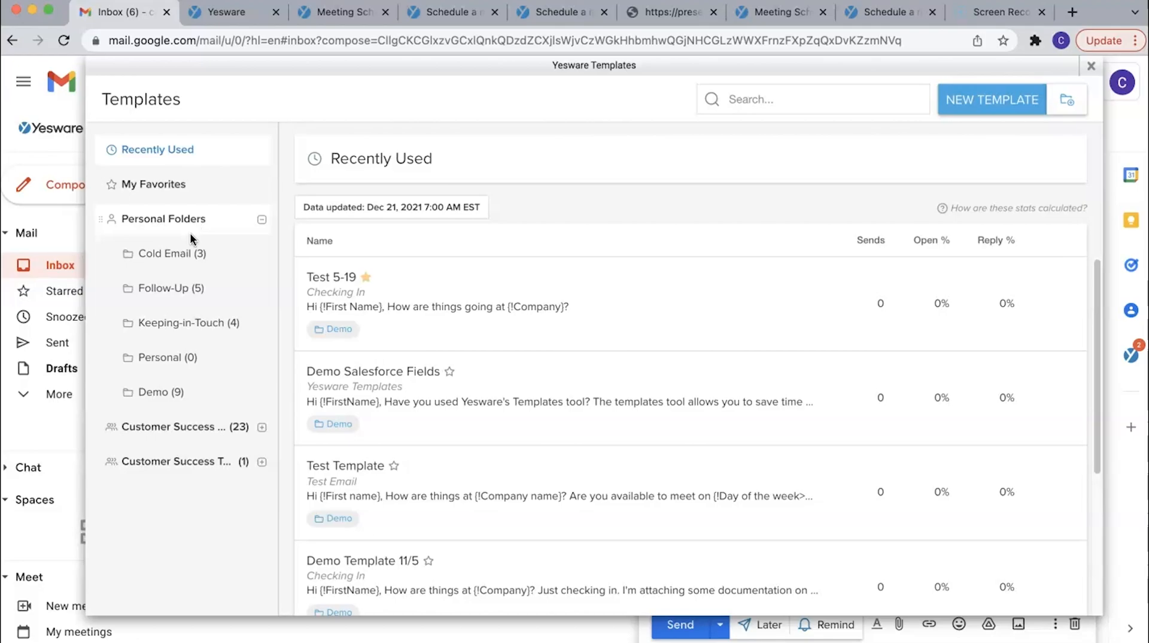
# Step: Open the Adding Value template in the Cold Email folder and show its full body text
pyautogui.click(202, 260)
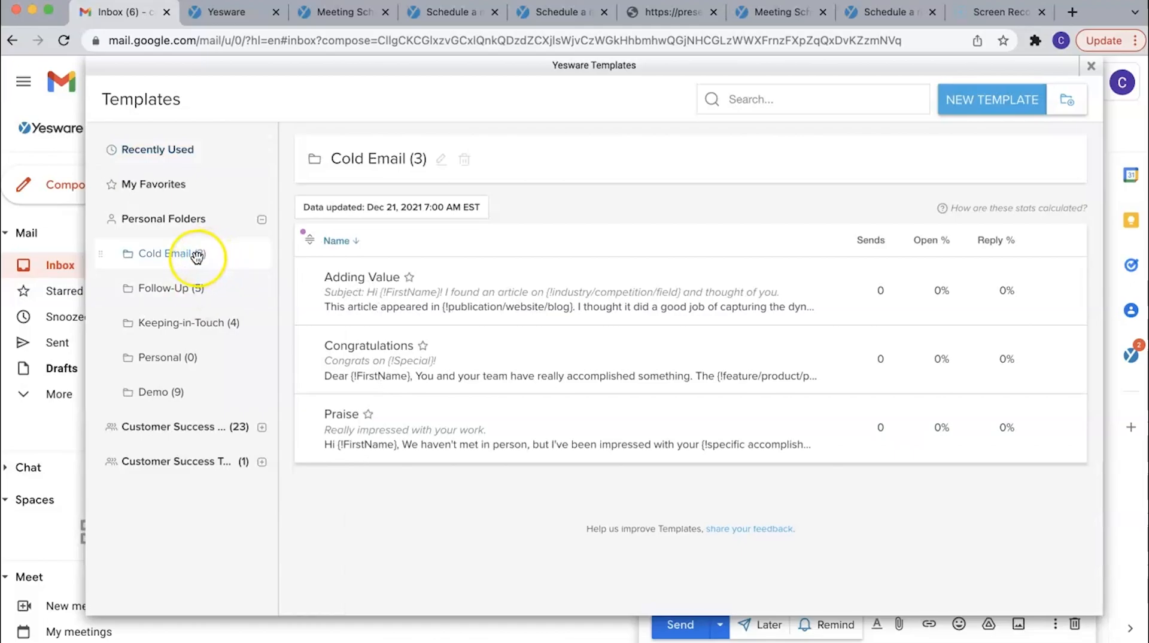
pyautogui.click(432, 309)
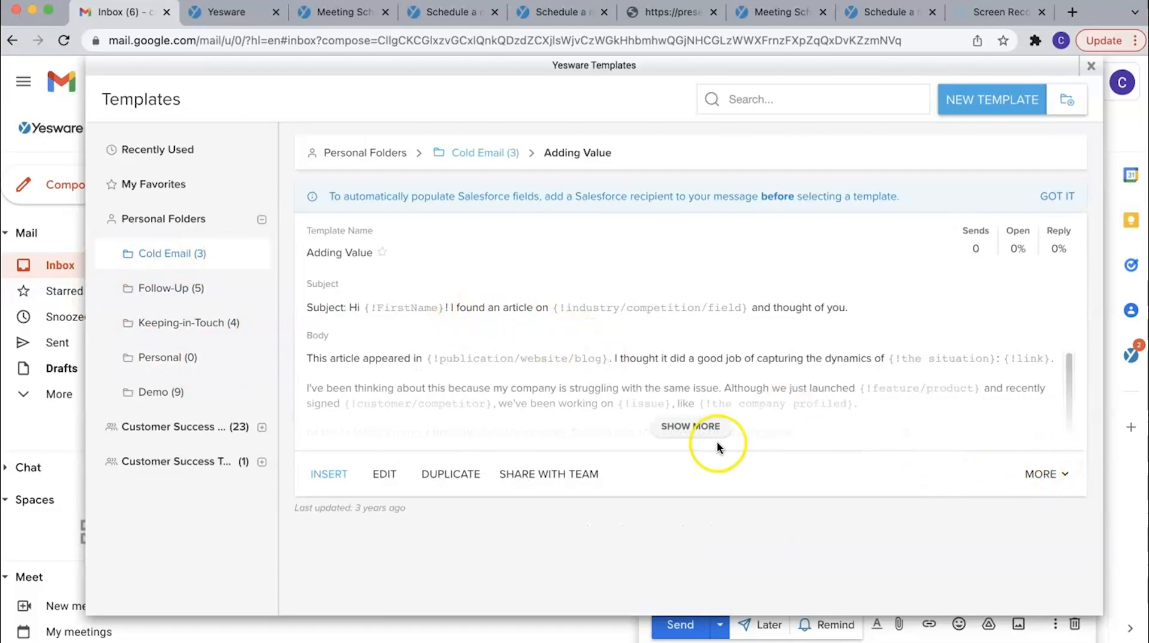
pyautogui.click(689, 426)
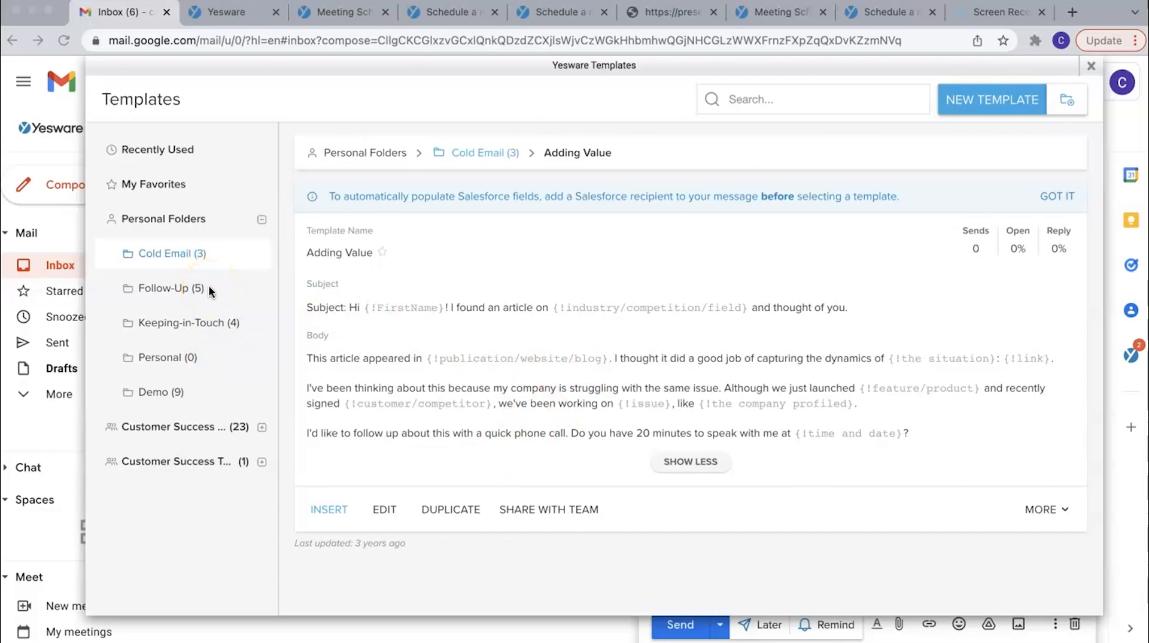
pyautogui.click(218, 259)
# Step: Check the additional actions available for the Adding Value template
pyautogui.click(1065, 512)
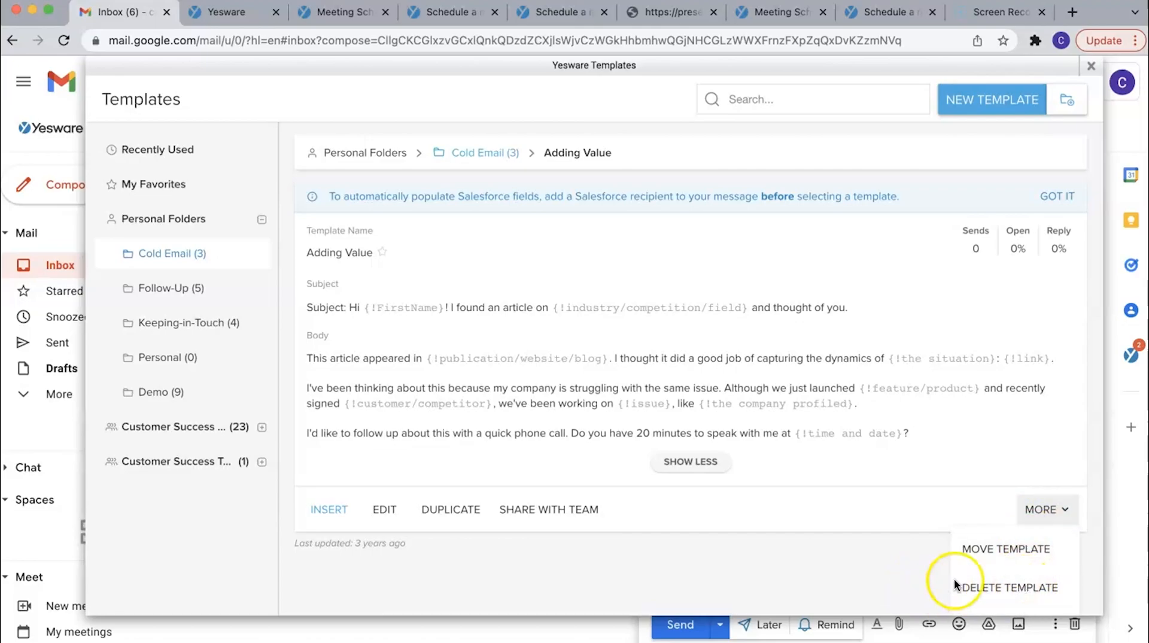
pyautogui.click(1063, 510)
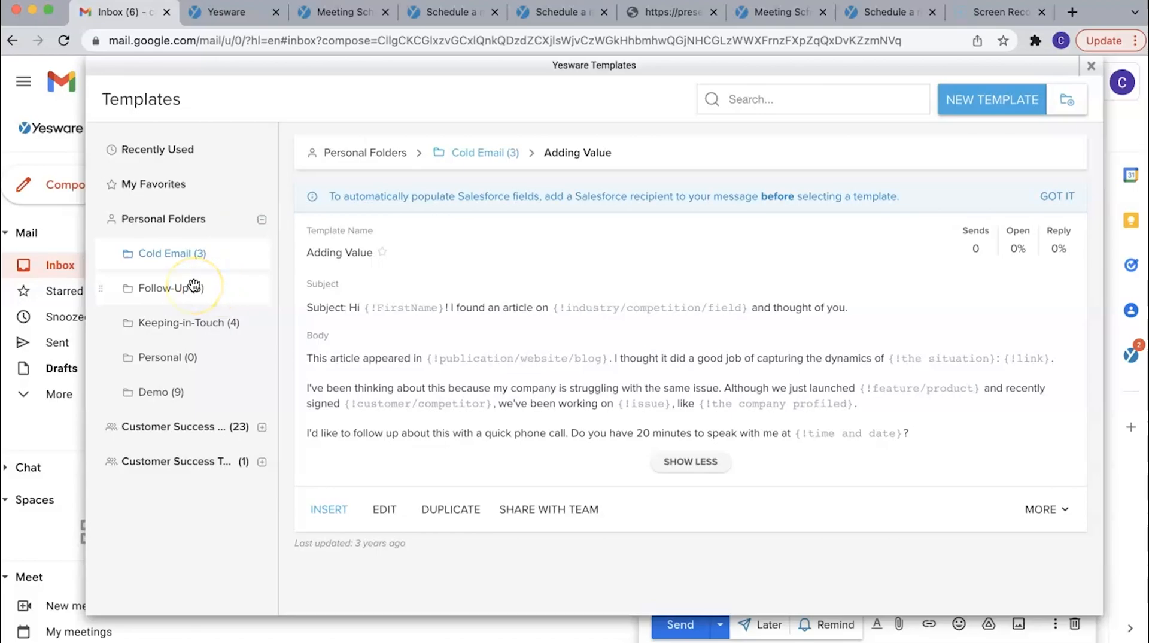
pyautogui.click(212, 314)
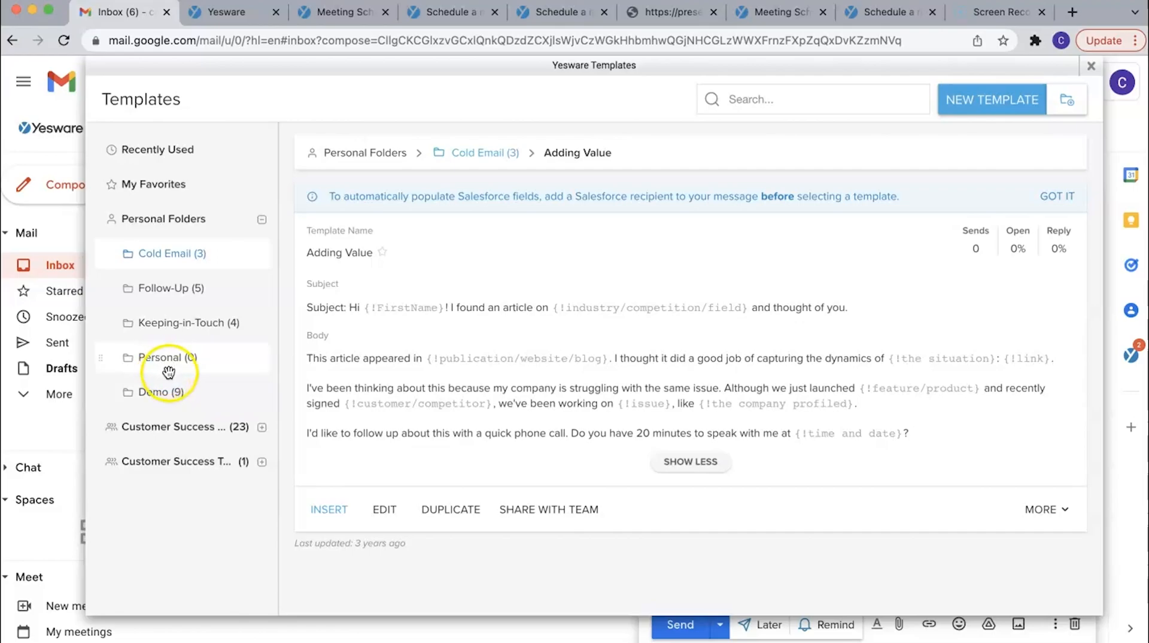
# Step: Widen the folder list and expand the Customer Success Team group to look through its folders
pyautogui.moveTo(271, 488); pyautogui.dragTo(318, 491)
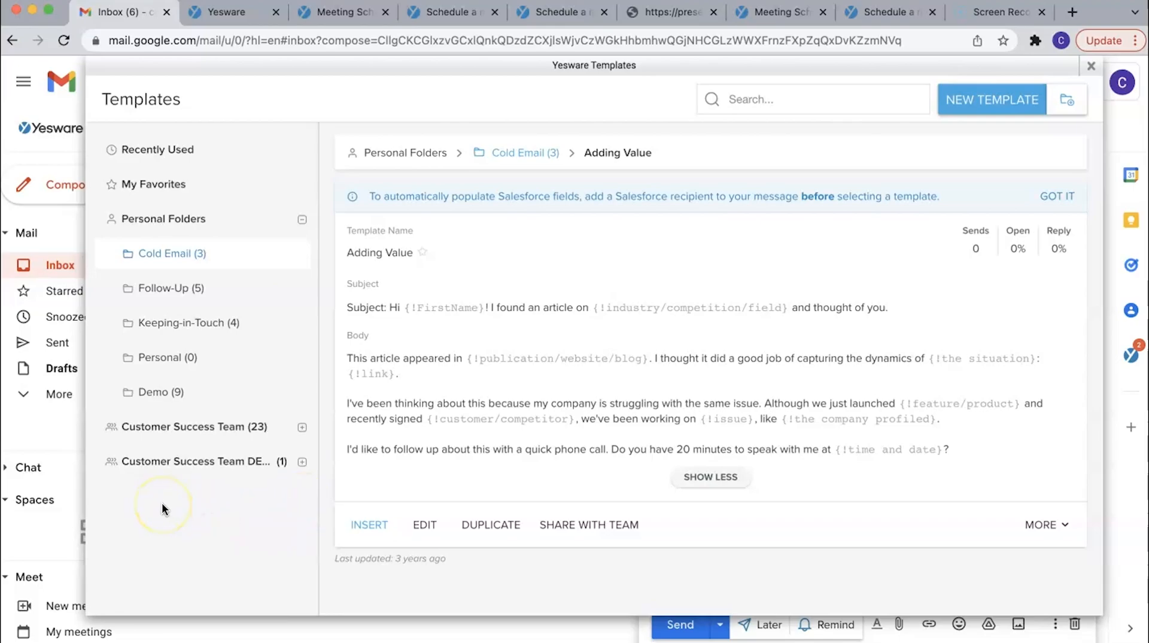
pyautogui.click(303, 430)
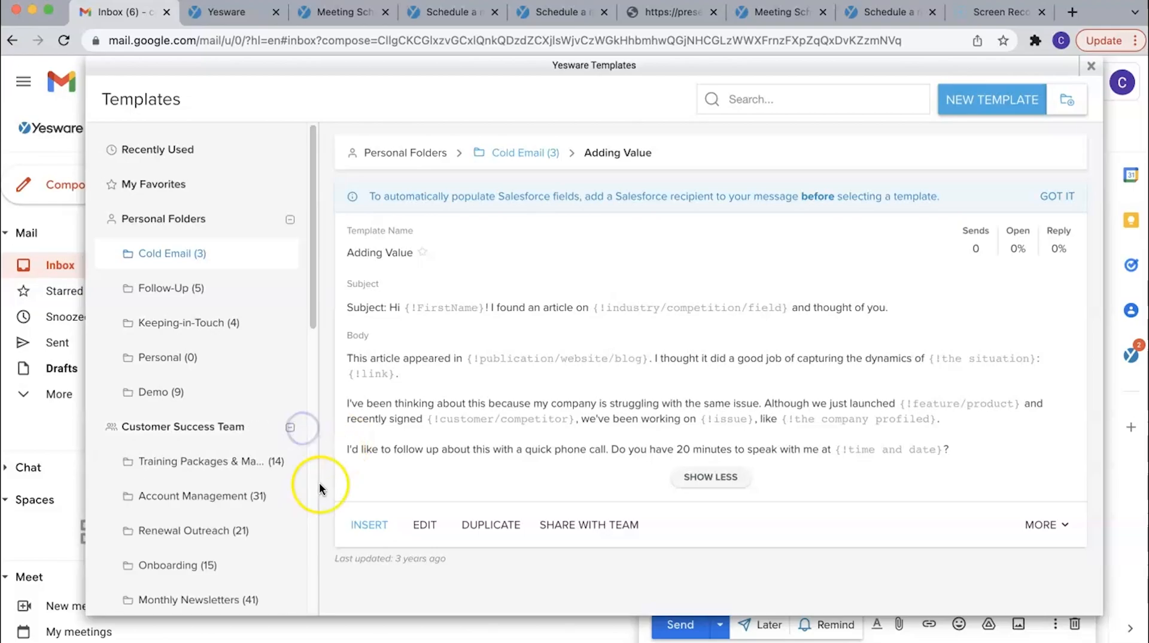
pyautogui.moveTo(311, 313); pyautogui.dragTo(330, 423)
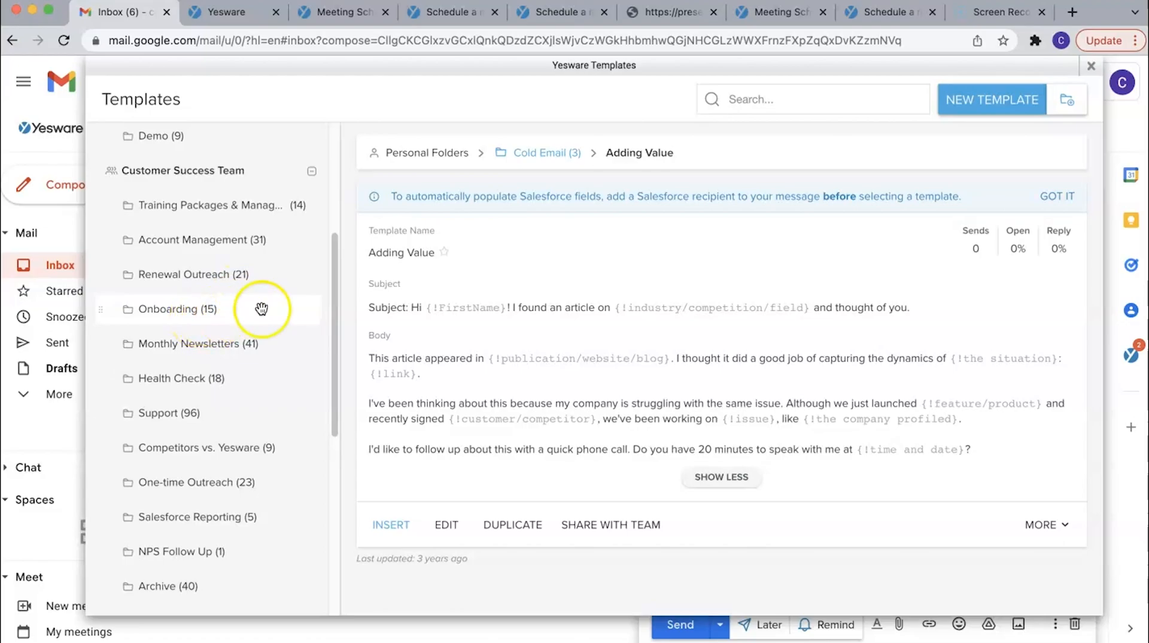
pyautogui.moveTo(333, 288); pyautogui.dragTo(333, 226)
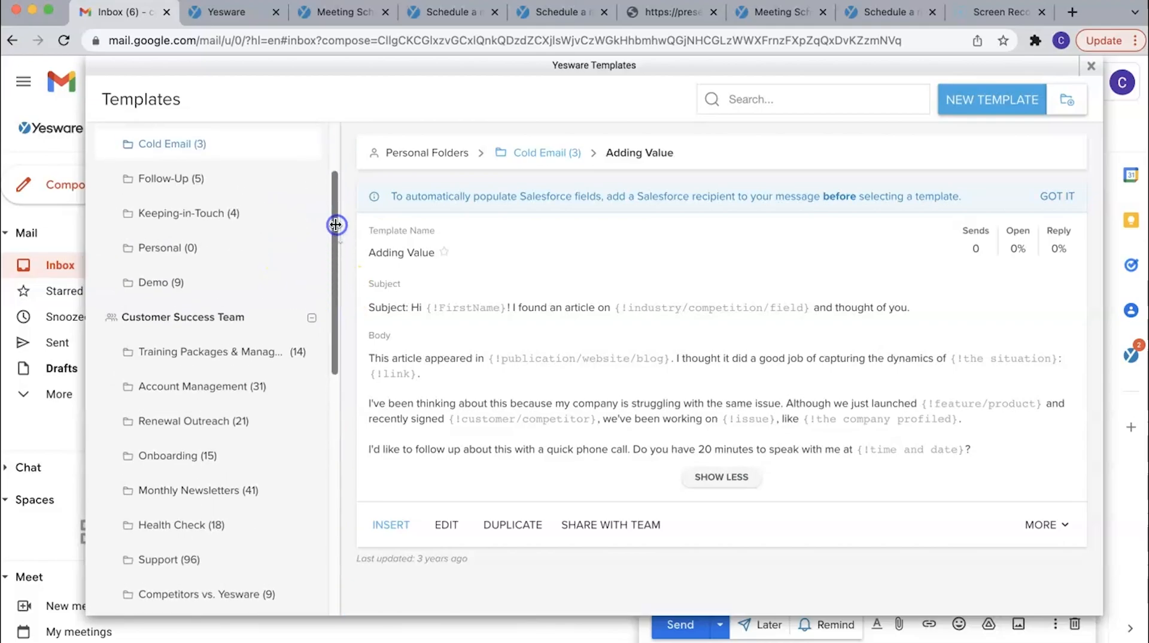
# Step: Arrange the Keeping-in-Touch templates in a custom order with Ask About Impact first and Introduction Offer last
pyautogui.click(185, 219)
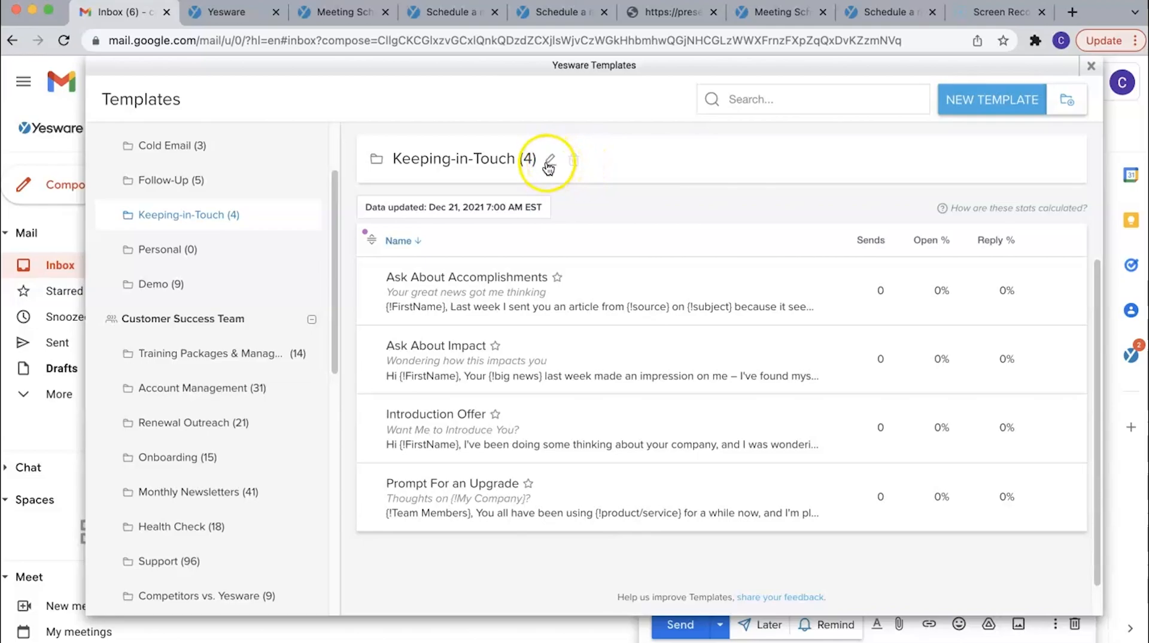
pyautogui.click(375, 241)
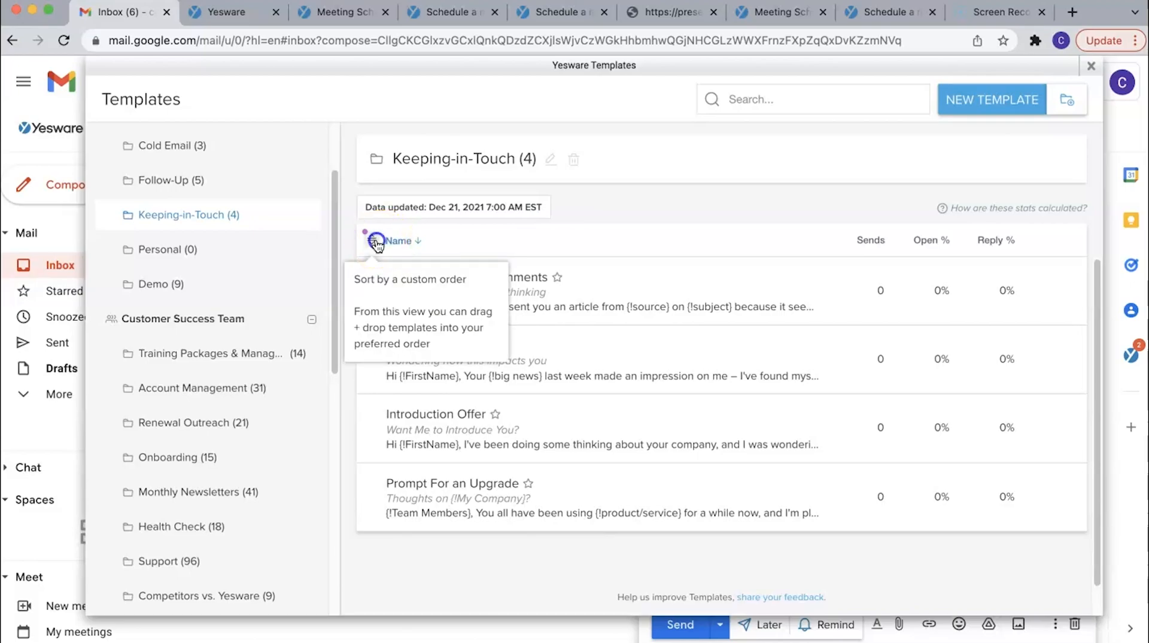
pyautogui.moveTo(366, 426); pyautogui.dragTo(366, 288)
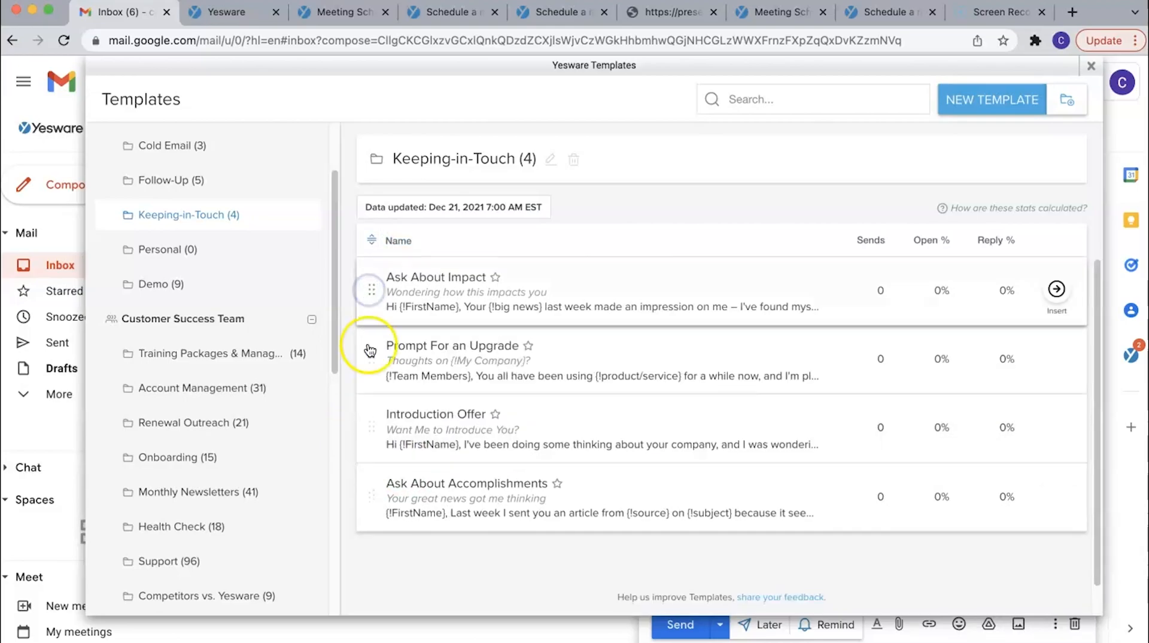
pyautogui.moveTo(371, 429); pyautogui.dragTo(366, 492)
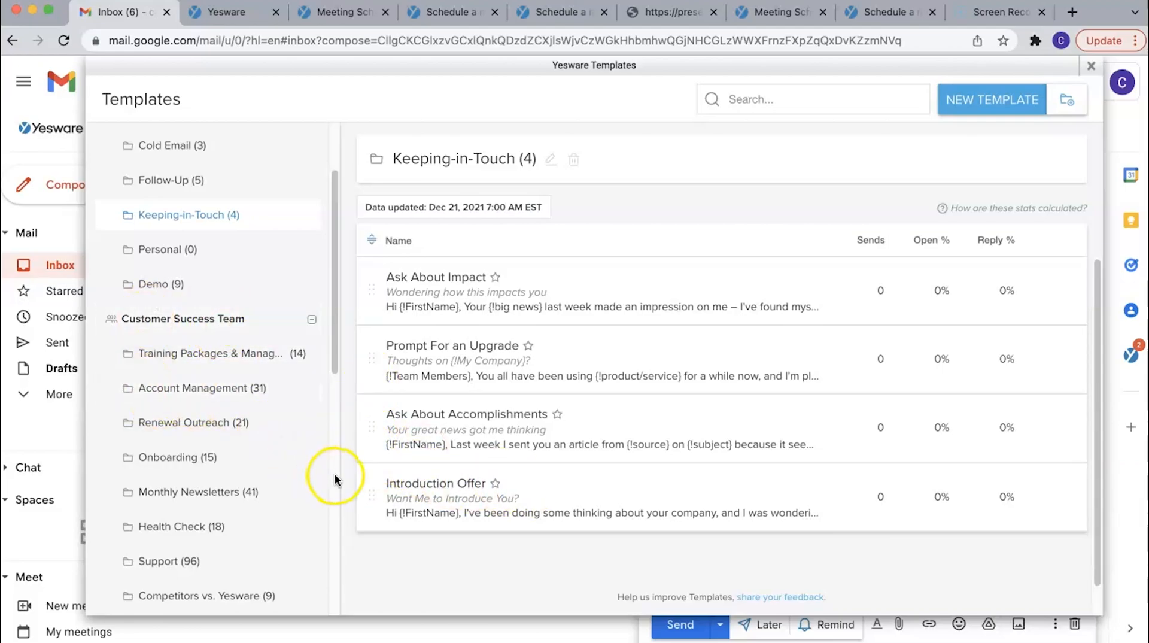
# Step: Create a new template and name it Demo Template
pyautogui.moveTo(328, 321); pyautogui.dragTo(328, 279)
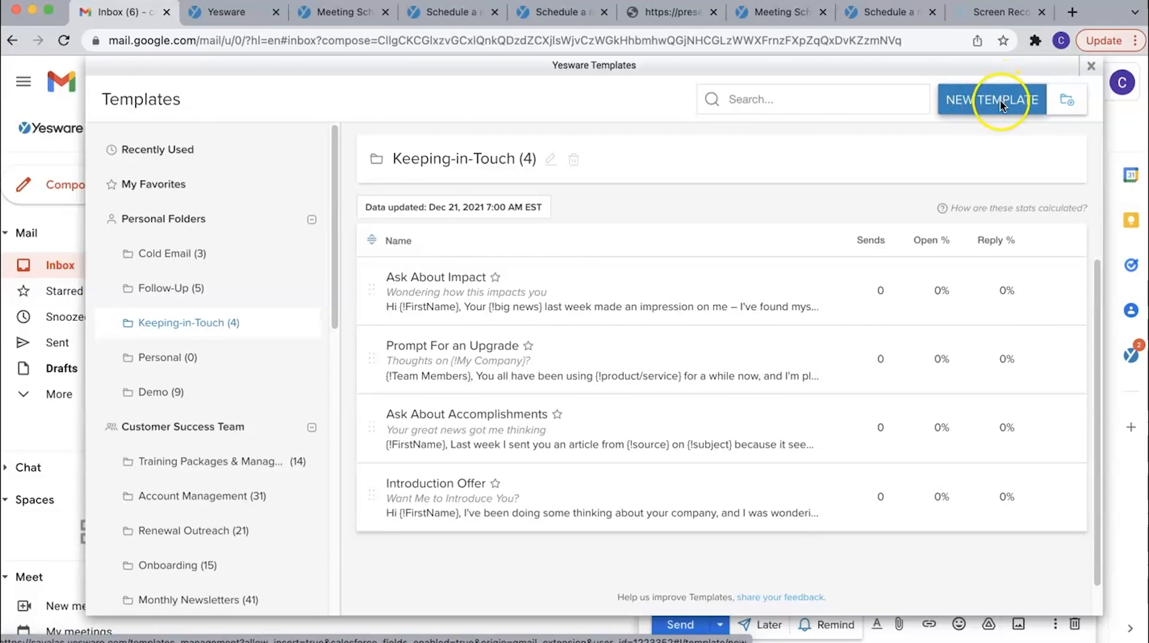
pyautogui.click(984, 103)
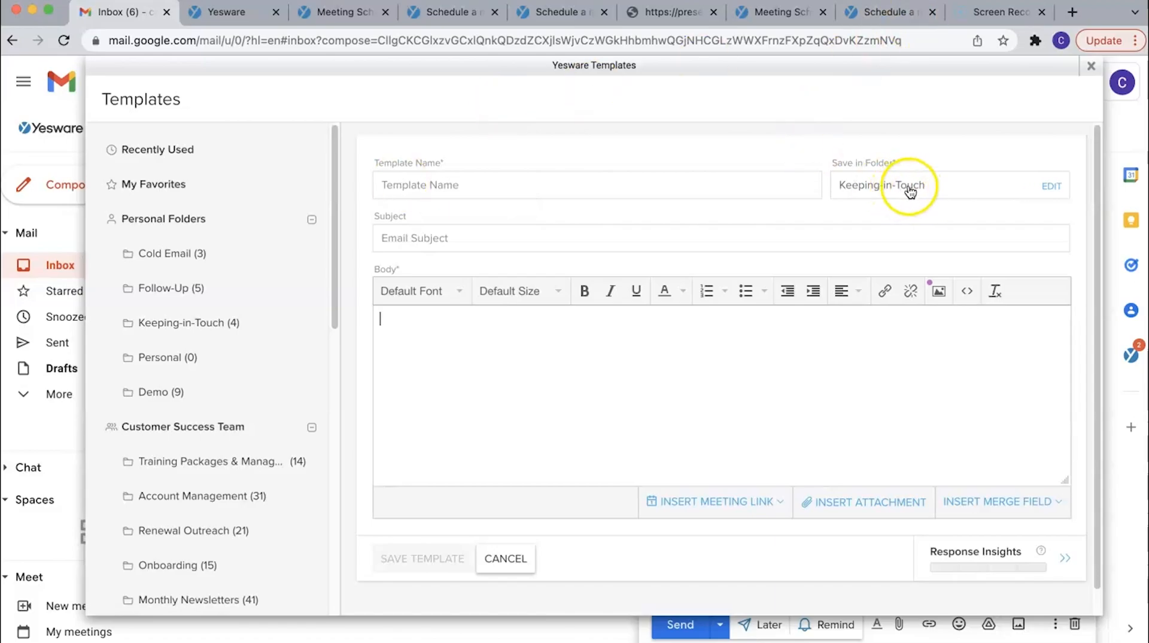
pyautogui.click(472, 189)
pyautogui.write('De')
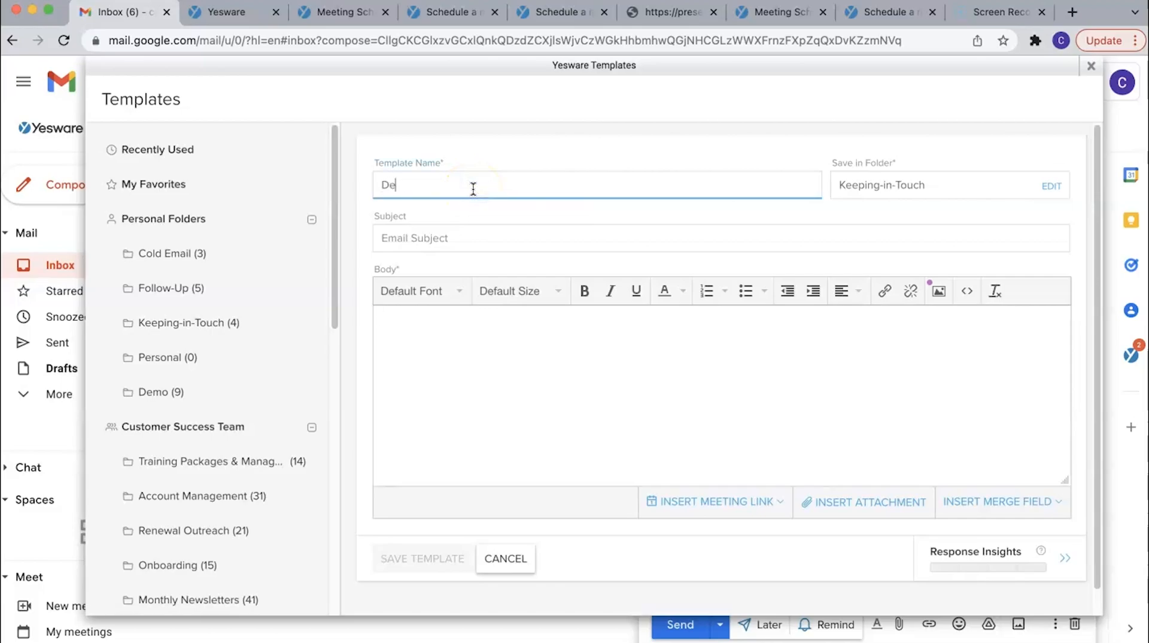
pyautogui.write('mo Template')
pyautogui.click(802, 149)
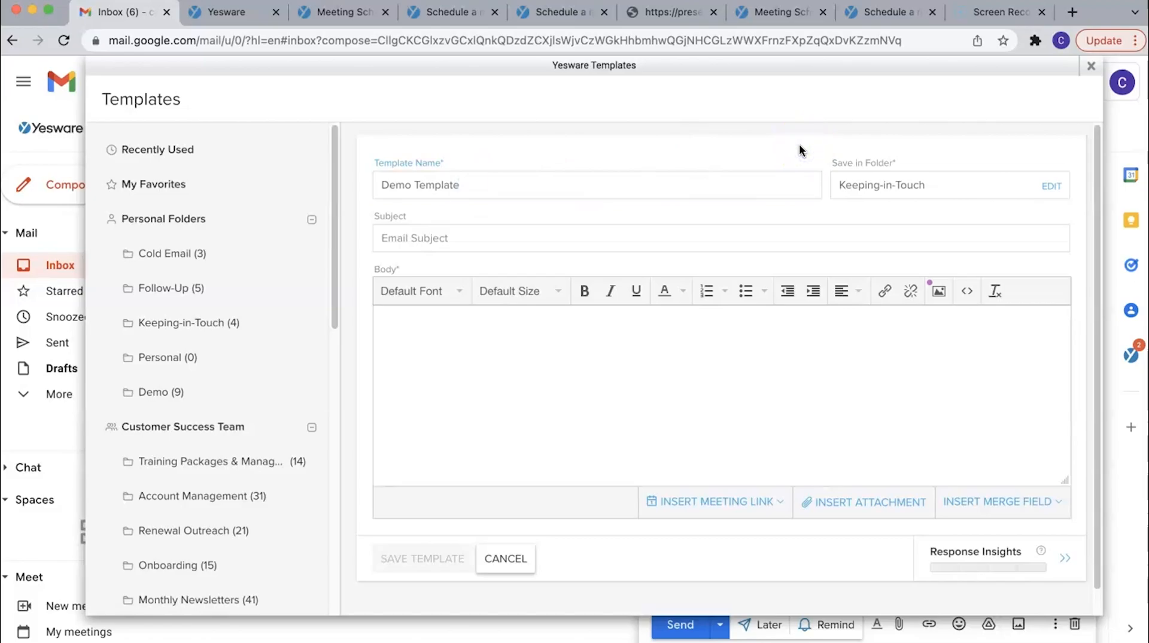
# Step: Set the template to be saved as a team template in the Customer Success Team's Account Management folder
pyautogui.click(870, 189)
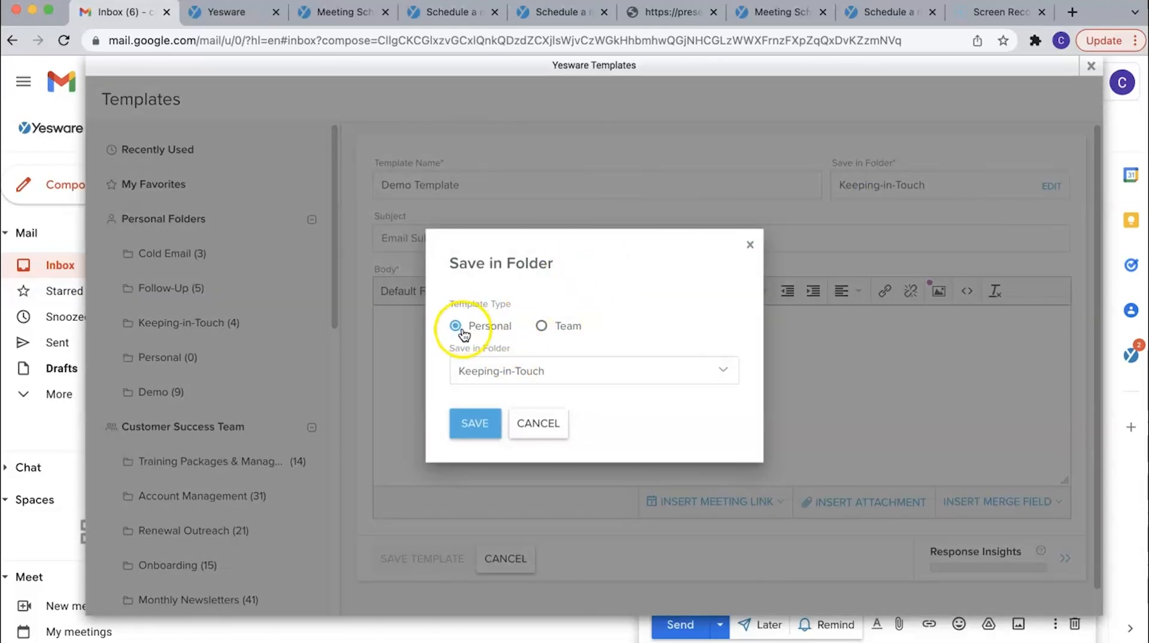
pyautogui.click(541, 326)
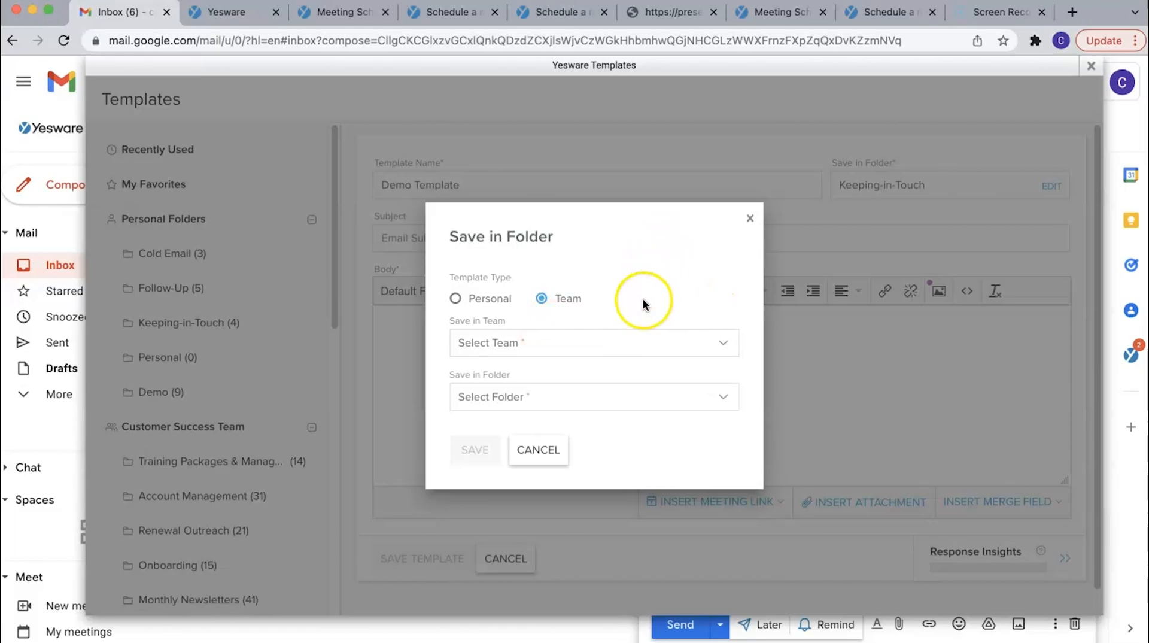
pyautogui.click(500, 349)
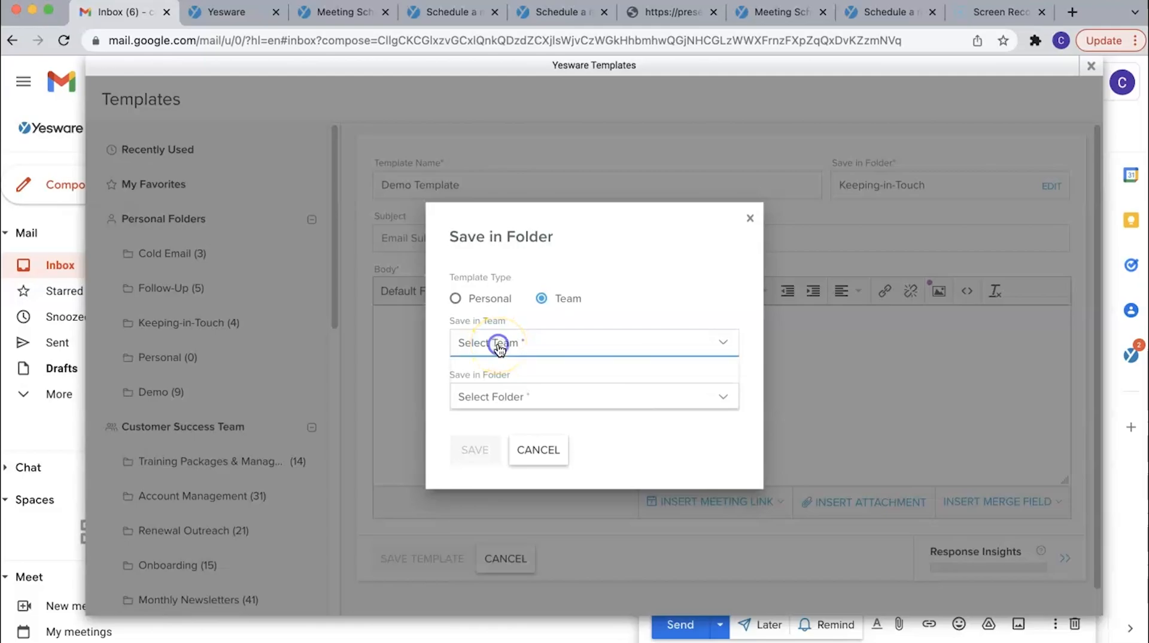
pyautogui.click(529, 386)
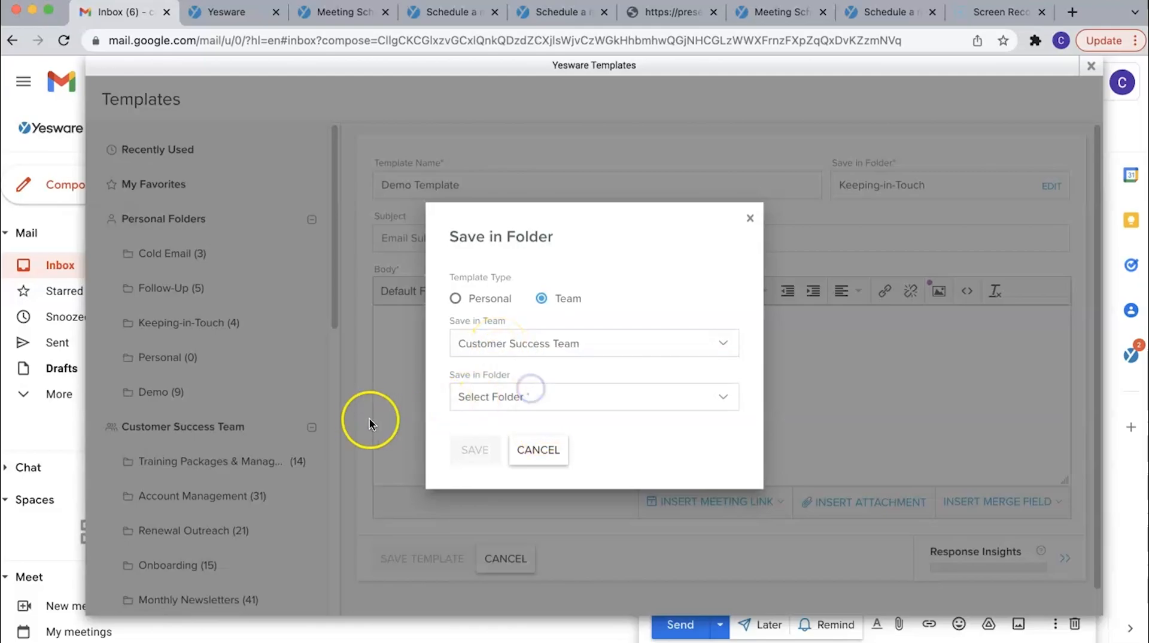
pyautogui.click(489, 402)
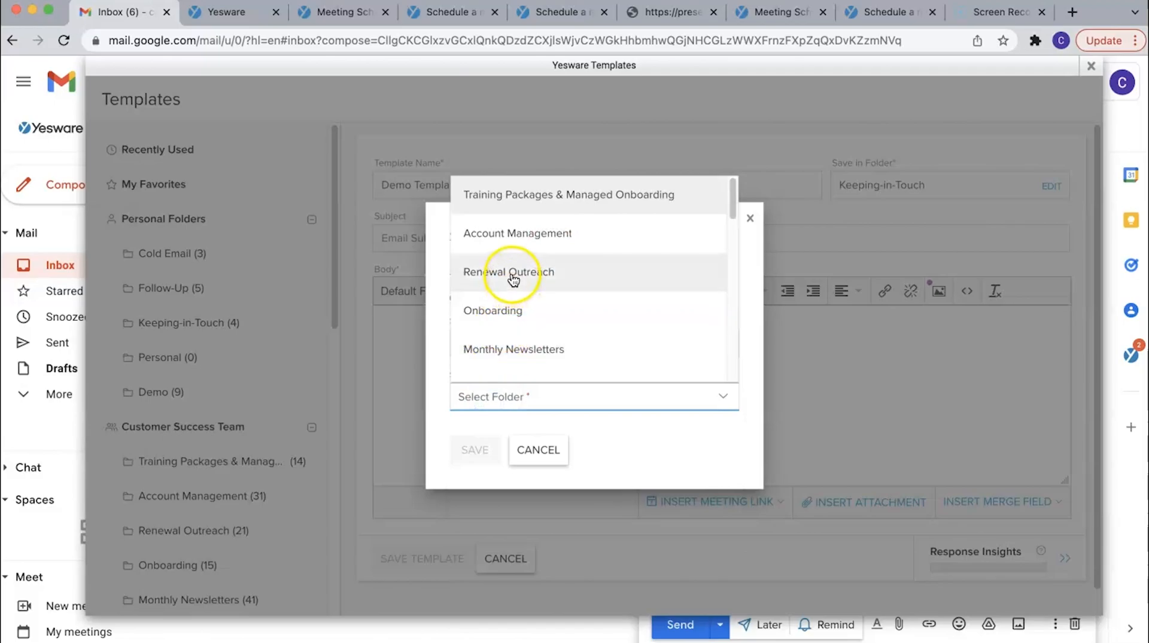
pyautogui.click(512, 234)
pyautogui.click(475, 455)
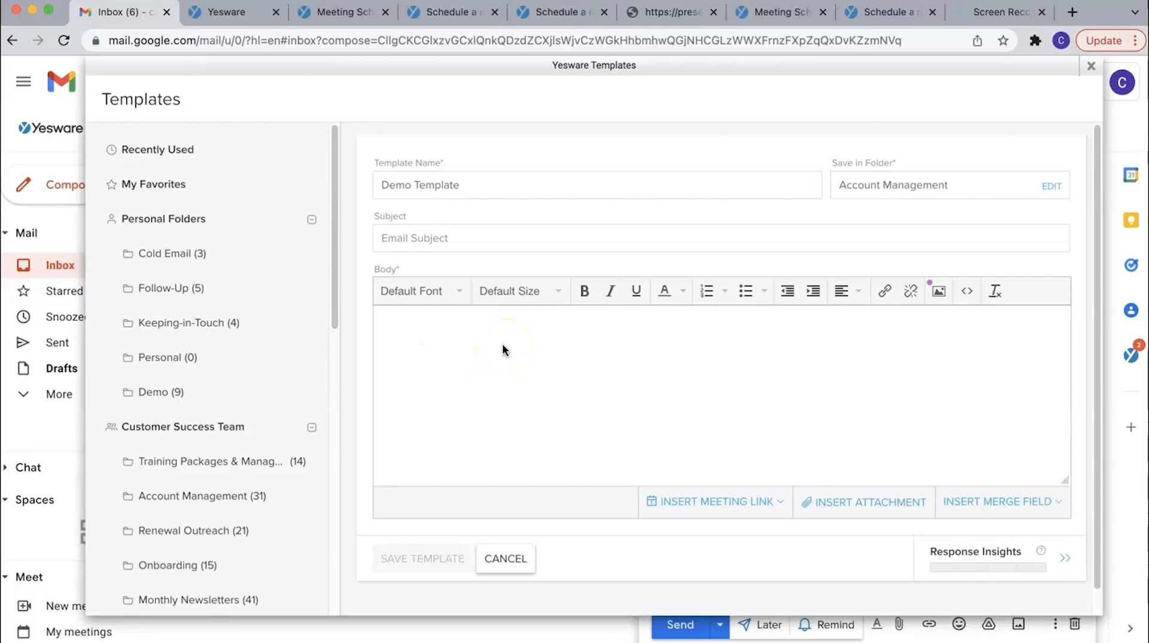
# Step: Set the subject to "Reaching Out" and begin the body with "Hi", a text merge field named "first name", and a comma
pyautogui.click(494, 247)
pyautogui.write('Reaching Out')
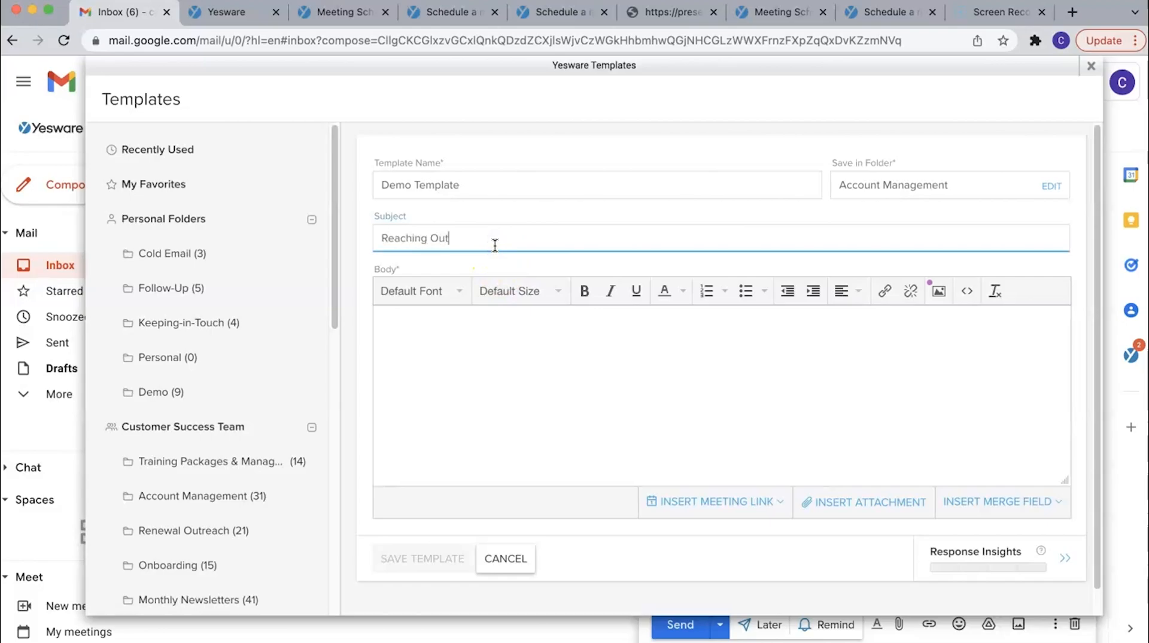
pyautogui.click(497, 340)
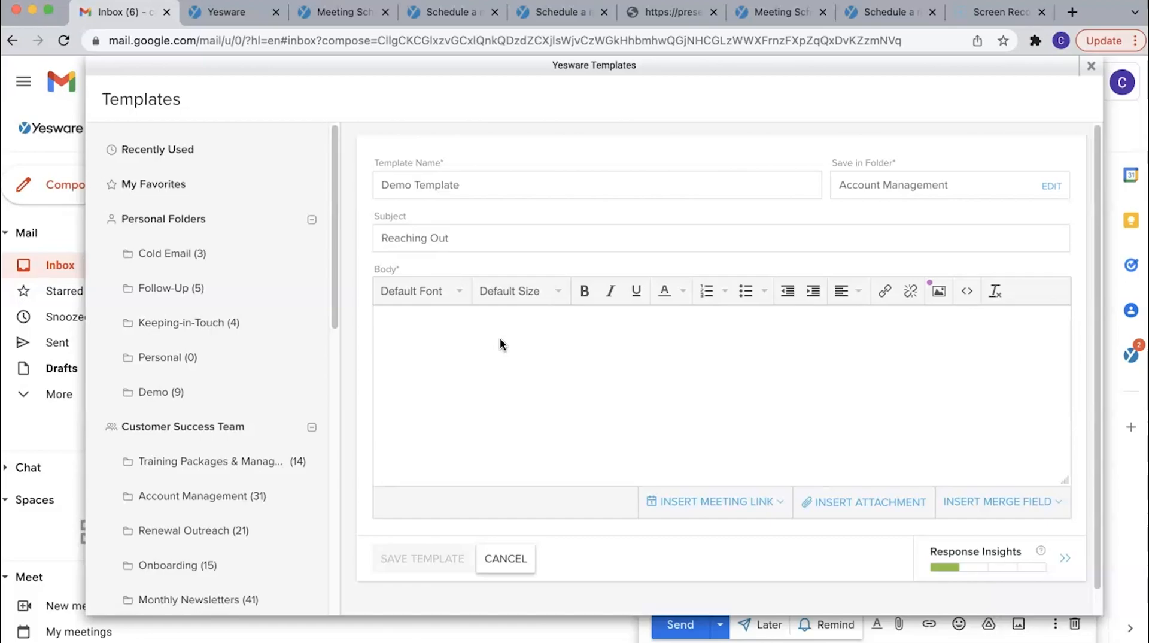
pyautogui.write('Hi')
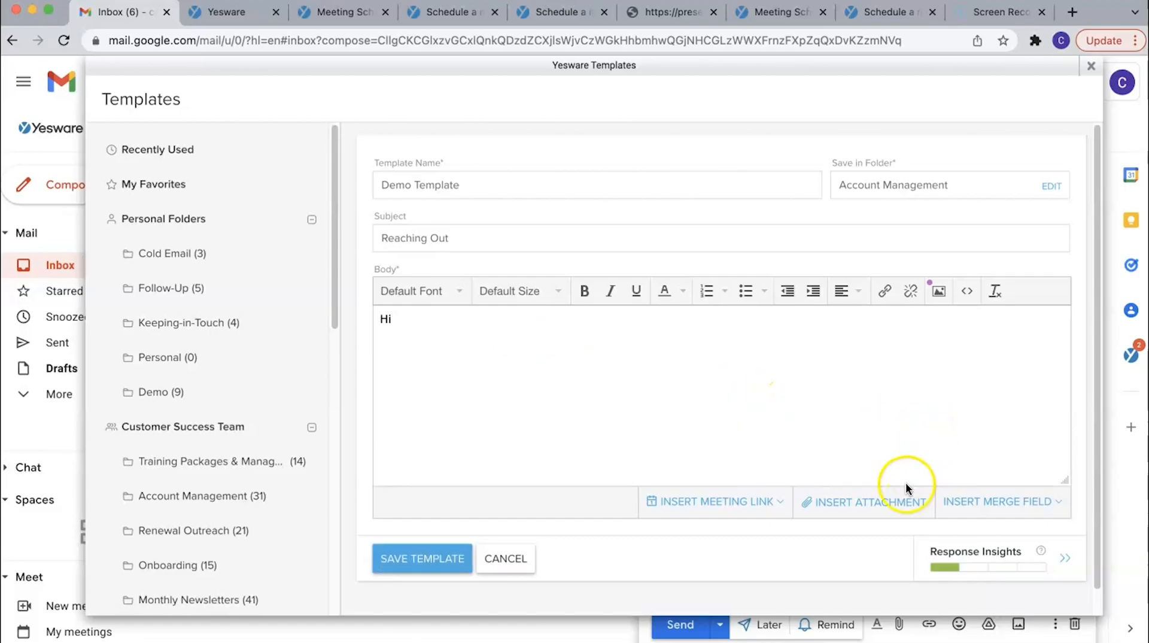
pyautogui.click(1031, 512)
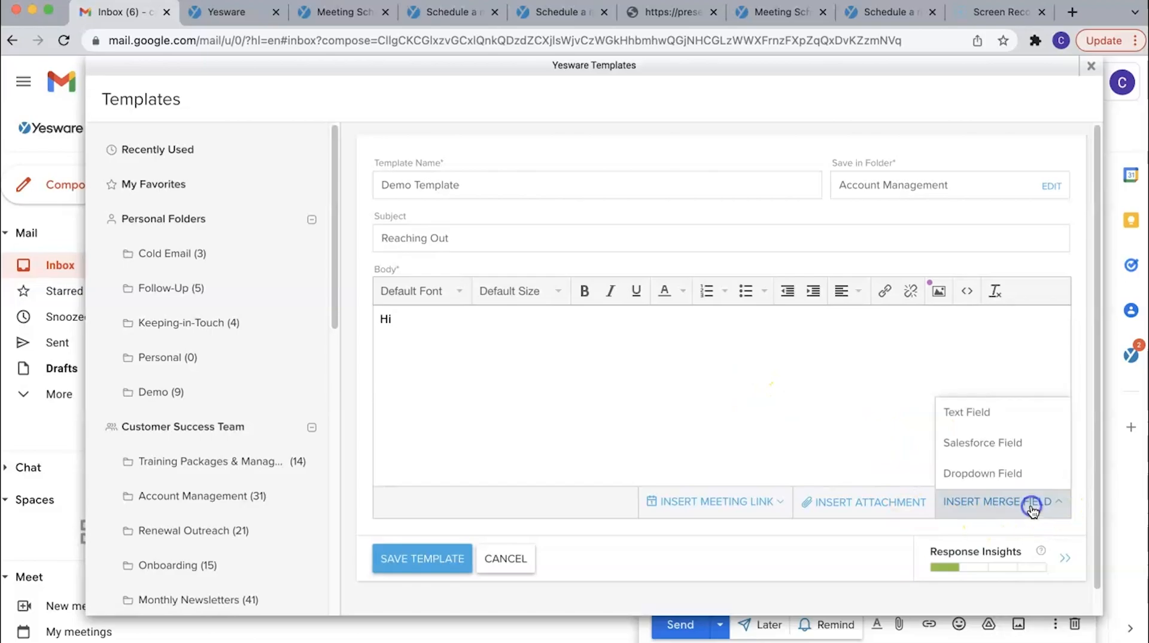
pyautogui.click(976, 417)
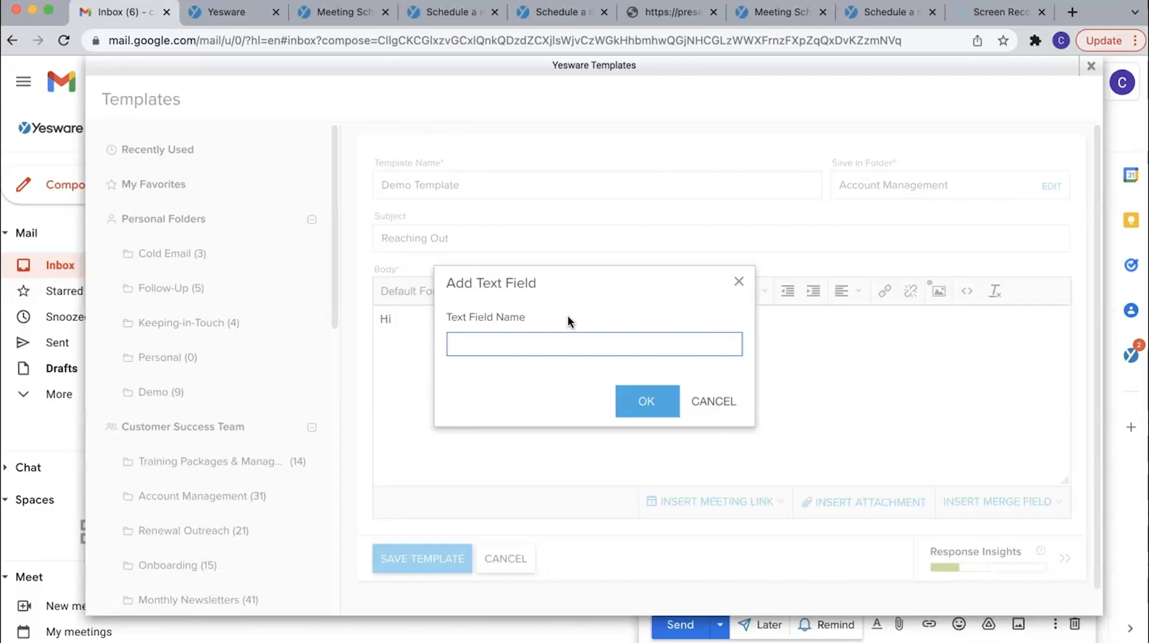
pyautogui.write('first name')
pyautogui.click(636, 404)
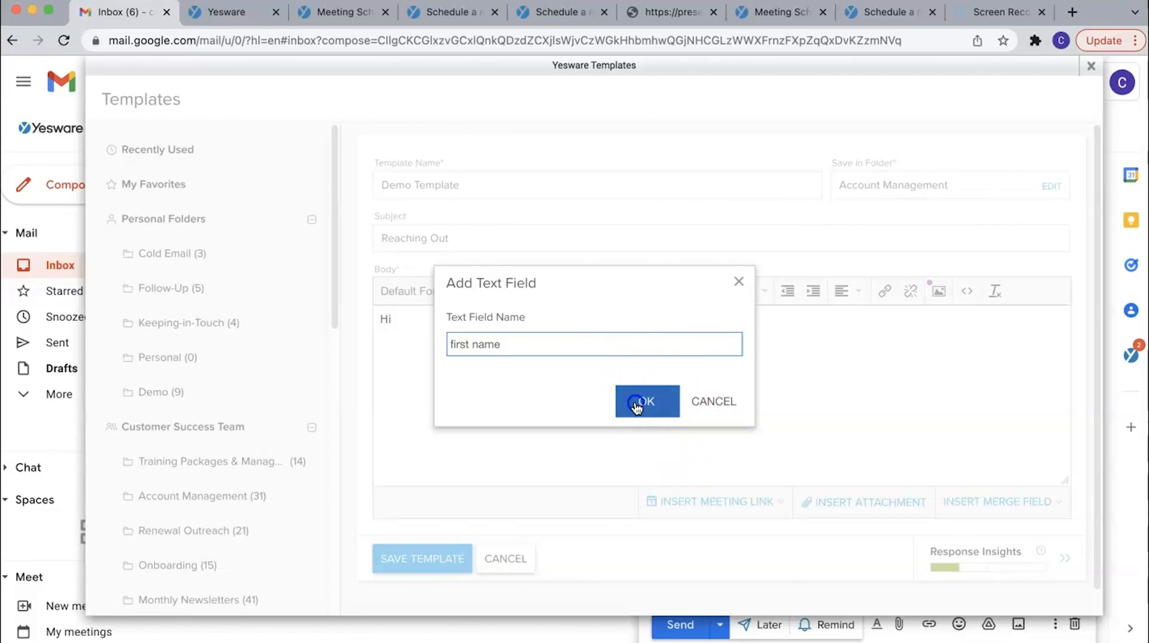
pyautogui.write(',')
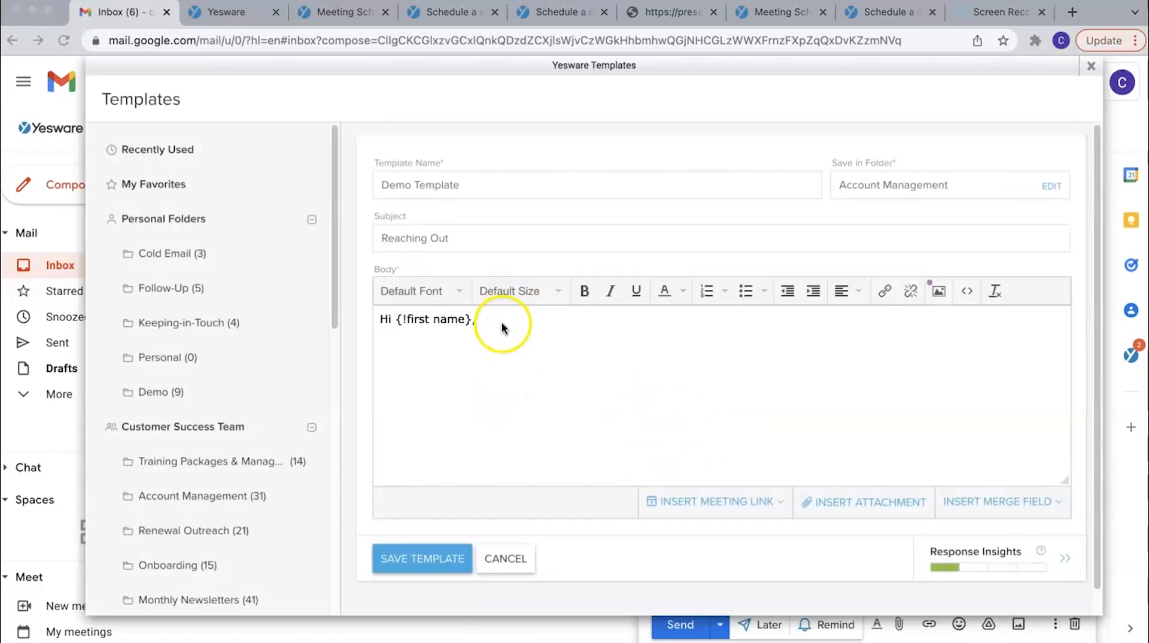
# Step: Insert a text merge field named "Research company and include in greeting" on a new line below the greeting
pyautogui.click(502, 322)
pyautogui.press('Return')
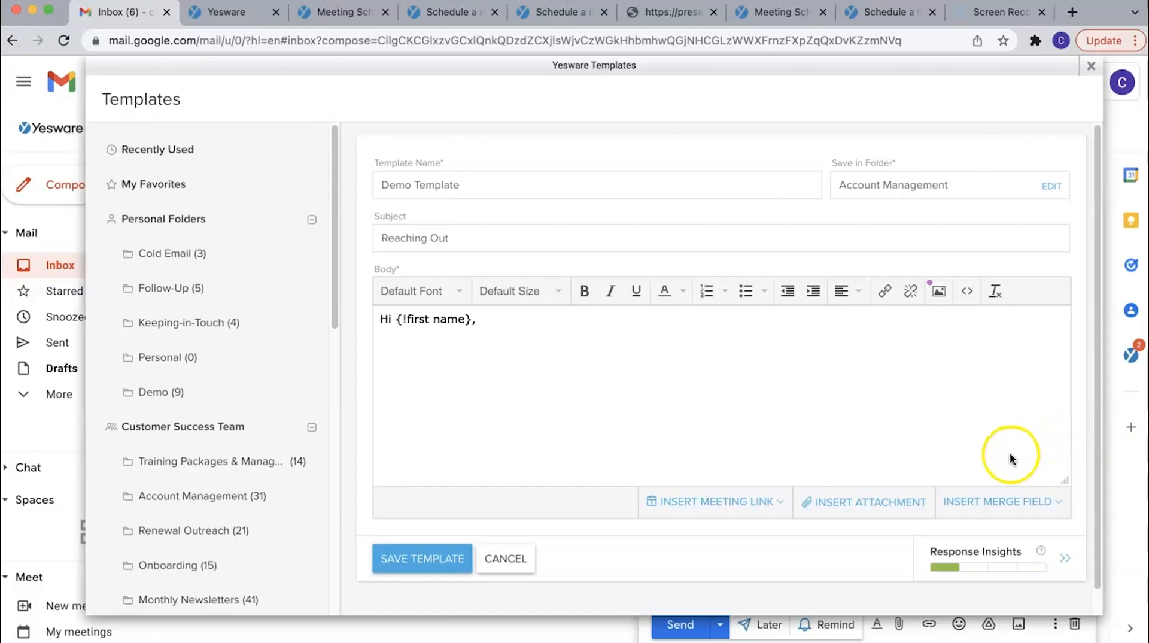
pyautogui.click(992, 502)
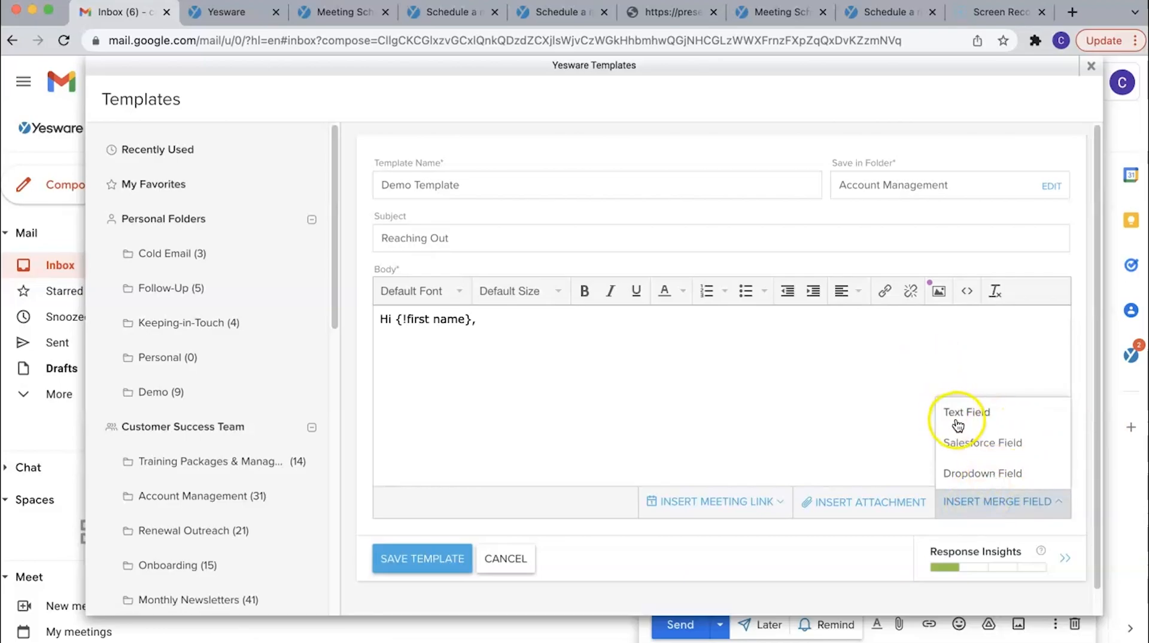
pyautogui.click(957, 419)
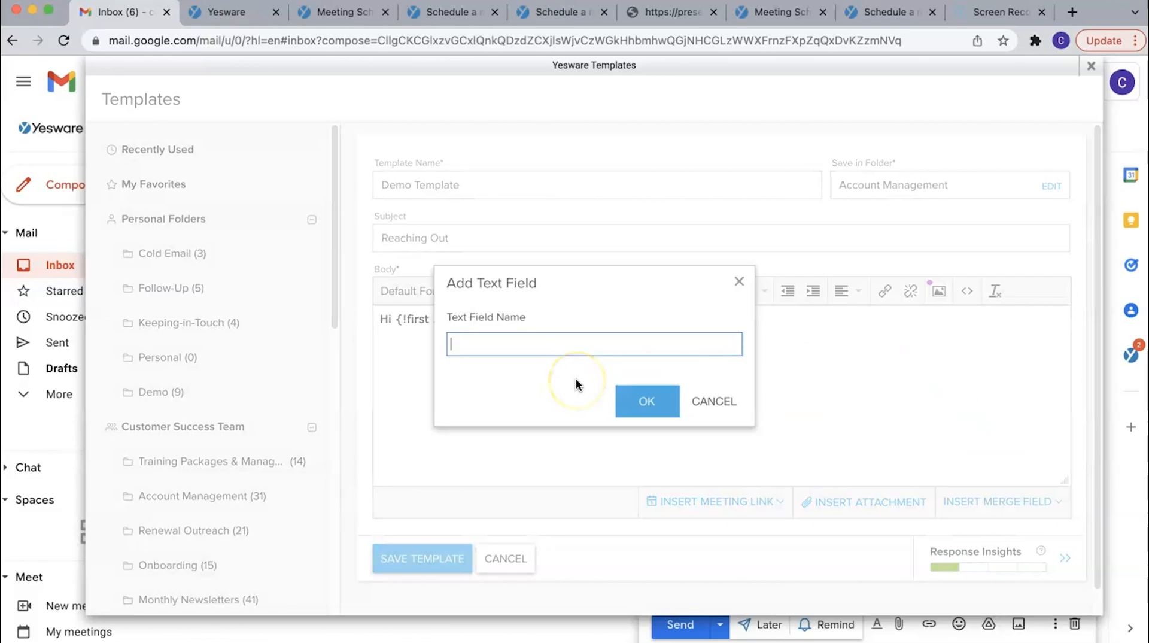
pyautogui.write('Research compa')
pyautogui.press('BackSpace')
pyautogui.press('BackSpace')
pyautogui.write('pany and include ')
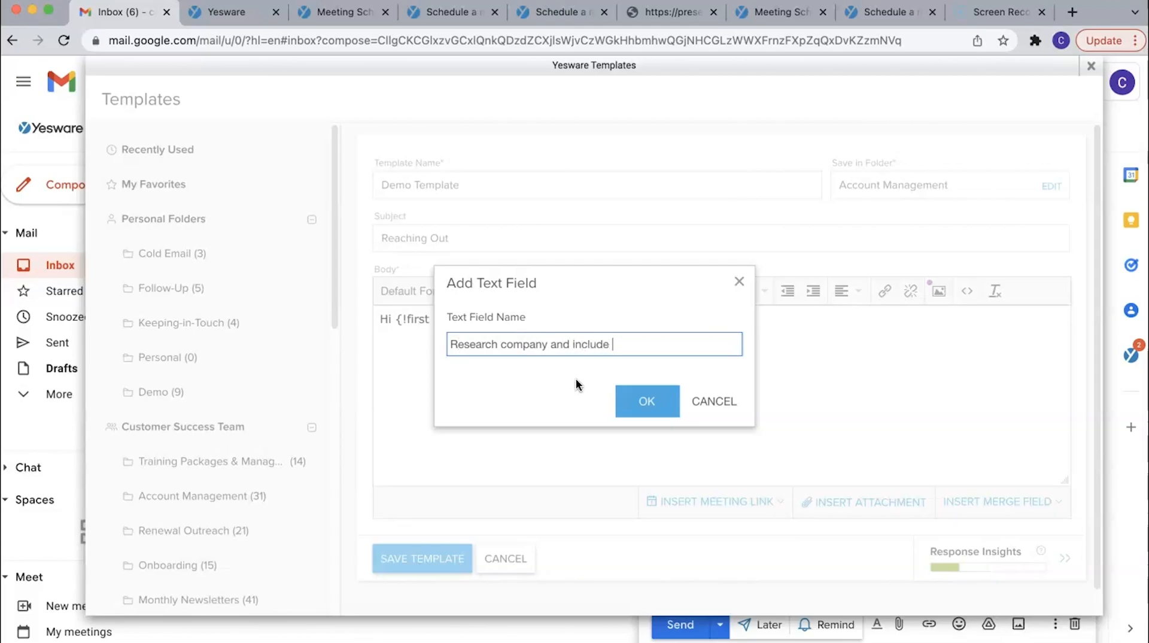
pyautogui.write('in greeting')
pyautogui.press('Return')
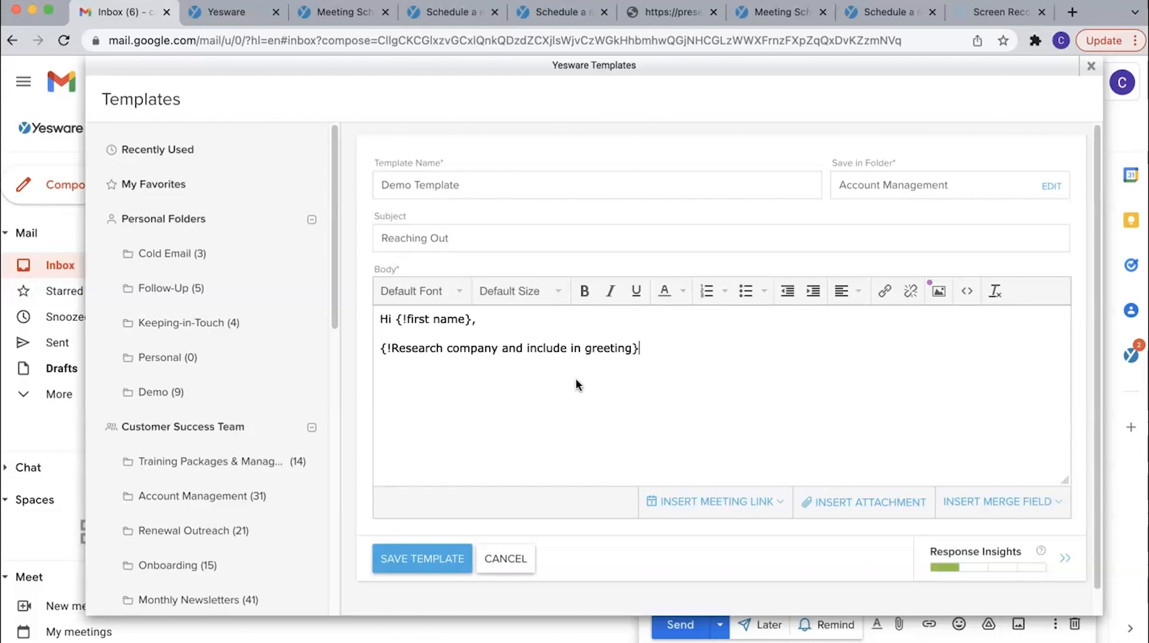
# Step: Add the placeholder line "paragraph 1" below the company research field
pyautogui.press('Return')
pyautogui.press('Return')
pyautogui.write('paragraph 1')
pyautogui.press('Return')
pyautogui.write('H')
pyautogui.press('BackSpace')
pyautogui.write('Are you available')
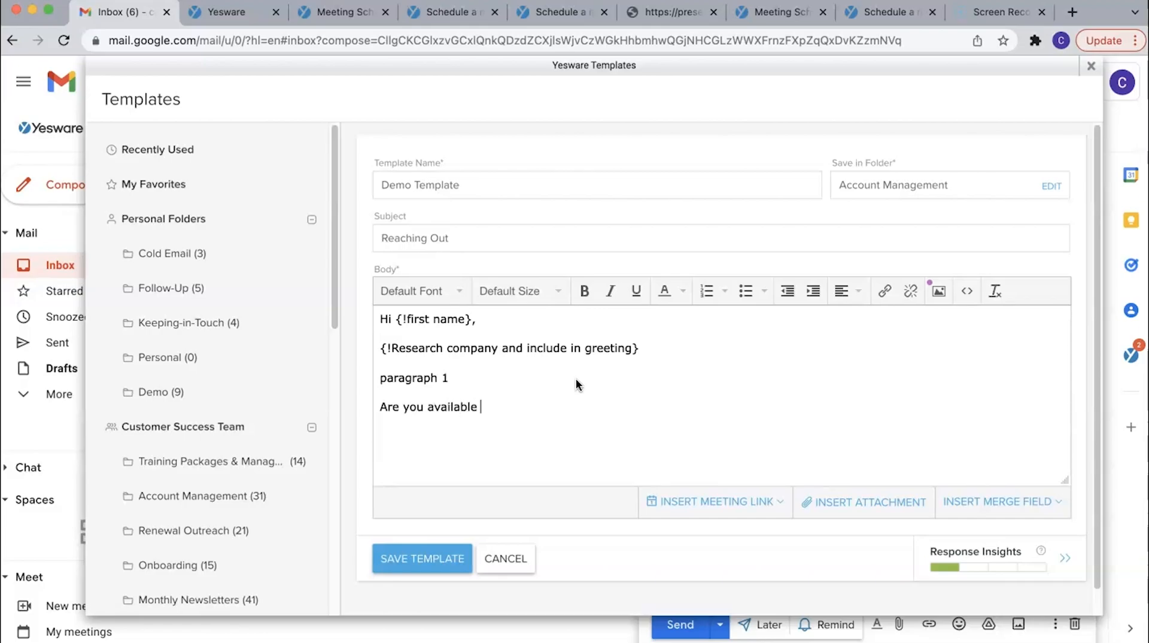
pyautogui.press('BackSpace')
pyautogui.press('BackSpace')
pyautogui.press('BackSpace')
pyautogui.press('BackSpace')
pyautogui.press('BackSpace')
pyautogui.press('BackSpace')
pyautogui.press('BackSpace')
pyautogui.press('BackSpace')
pyautogui.press('BackSpace')
pyautogui.press('BackSpace')
pyautogui.press('BackSpace')
pyautogui.press('BackSpace')
pyautogui.press('BackSpace')
pyautogui.press('BackSpace')
pyautogui.press('BackSpace')
pyautogui.press('BackSpace')
pyautogui.press('BackSpace')
# Step: Write "I'd love to connect in the near future. I'm including a link with my availability." below the paragraph 1 line
pyautogui.write("I'd l")
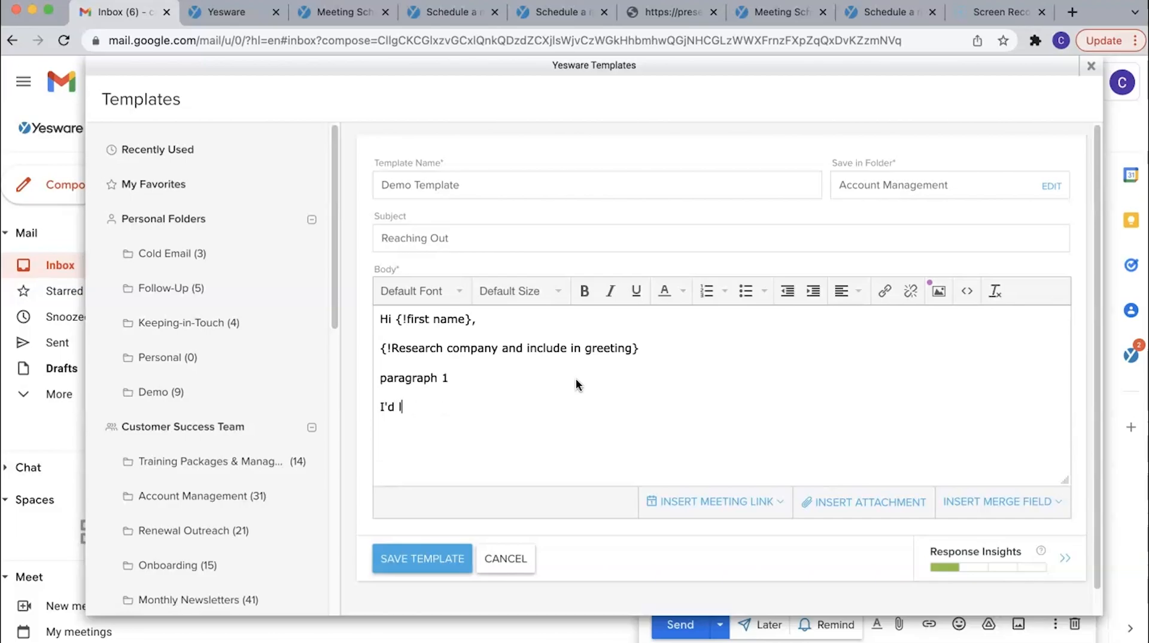
pyautogui.write('ove to connect in the')
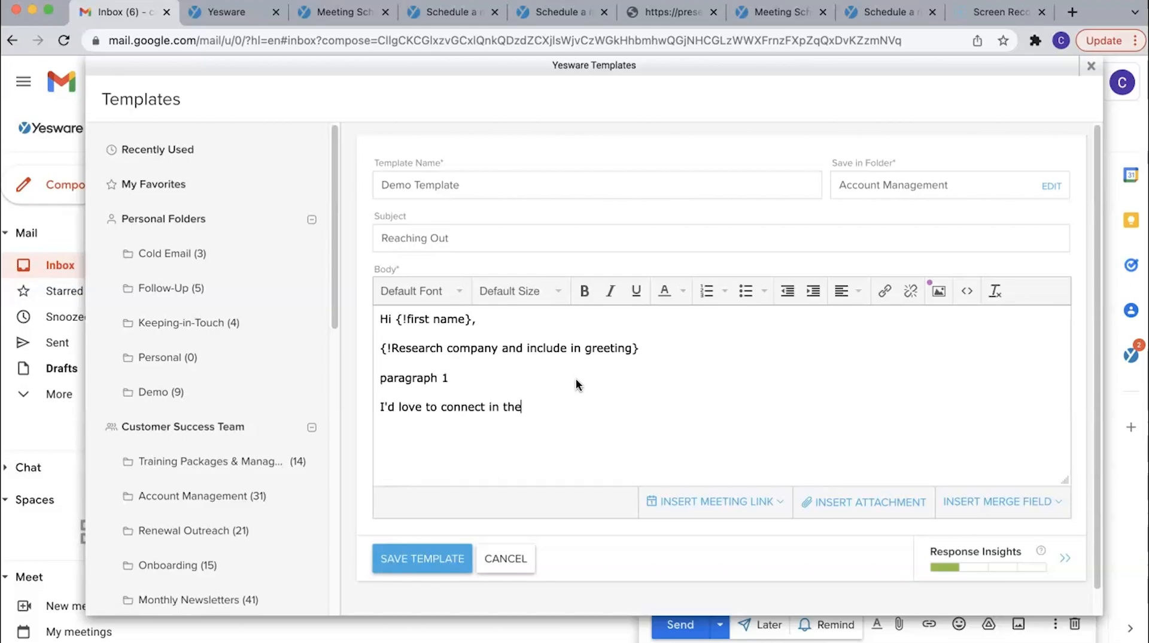
pyautogui.write(" near future   I'm including ")
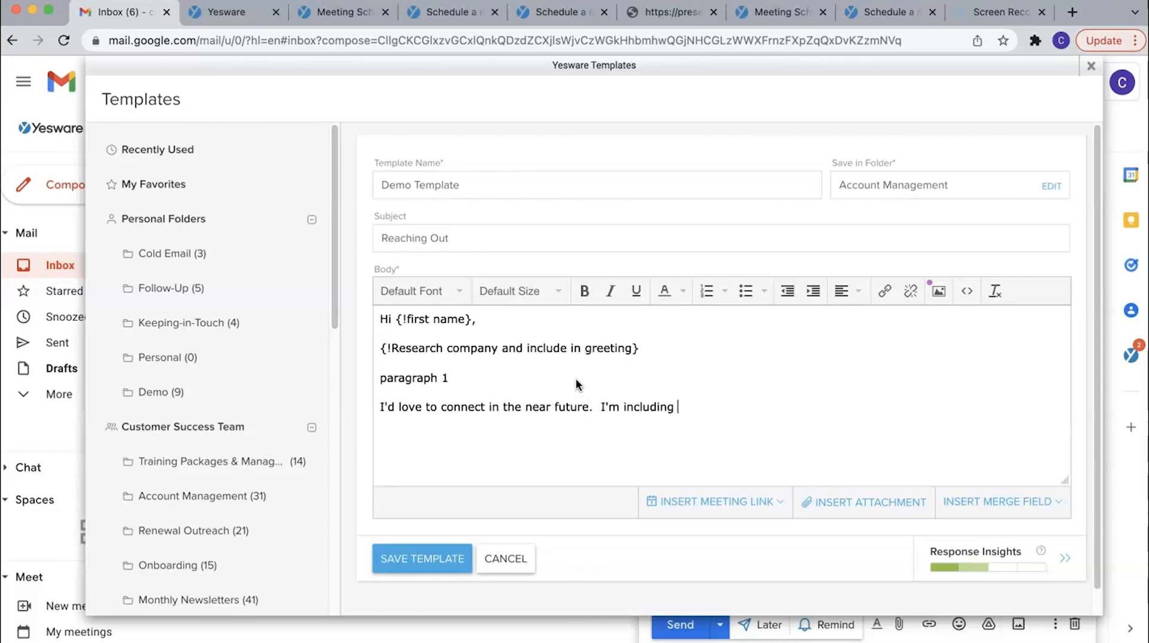
pyautogui.write('a link with my avai')
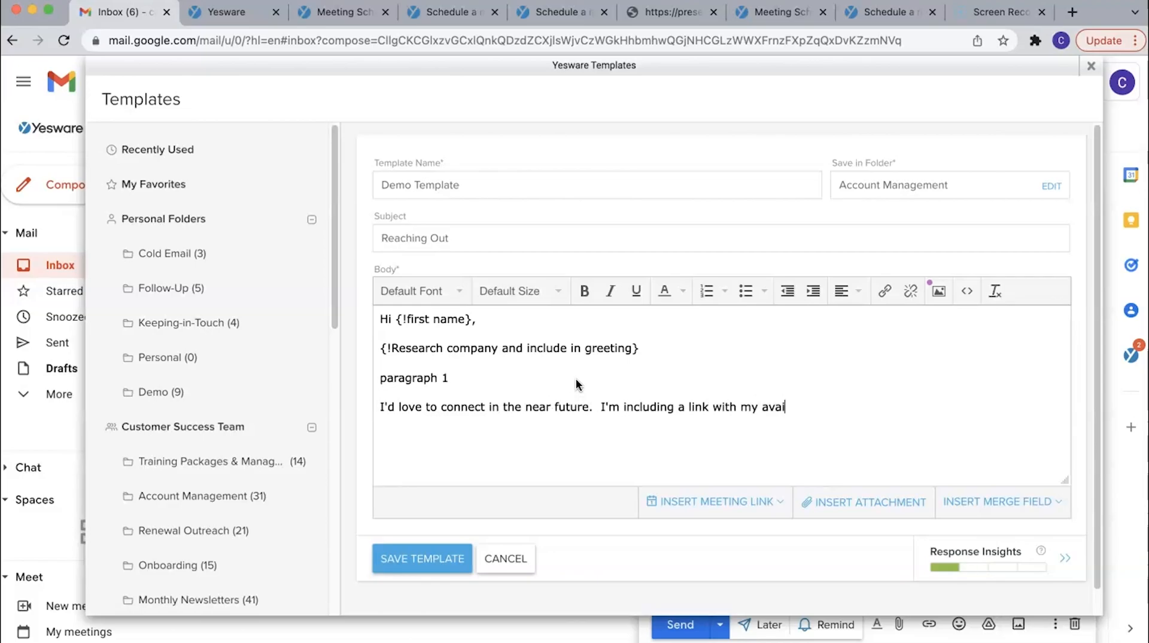
pyautogui.write('lability.')
# Step: Insert the Quick Call (15 min) meeting link on a new line below the availability sentence
pyautogui.press('Return')
pyautogui.click(714, 502)
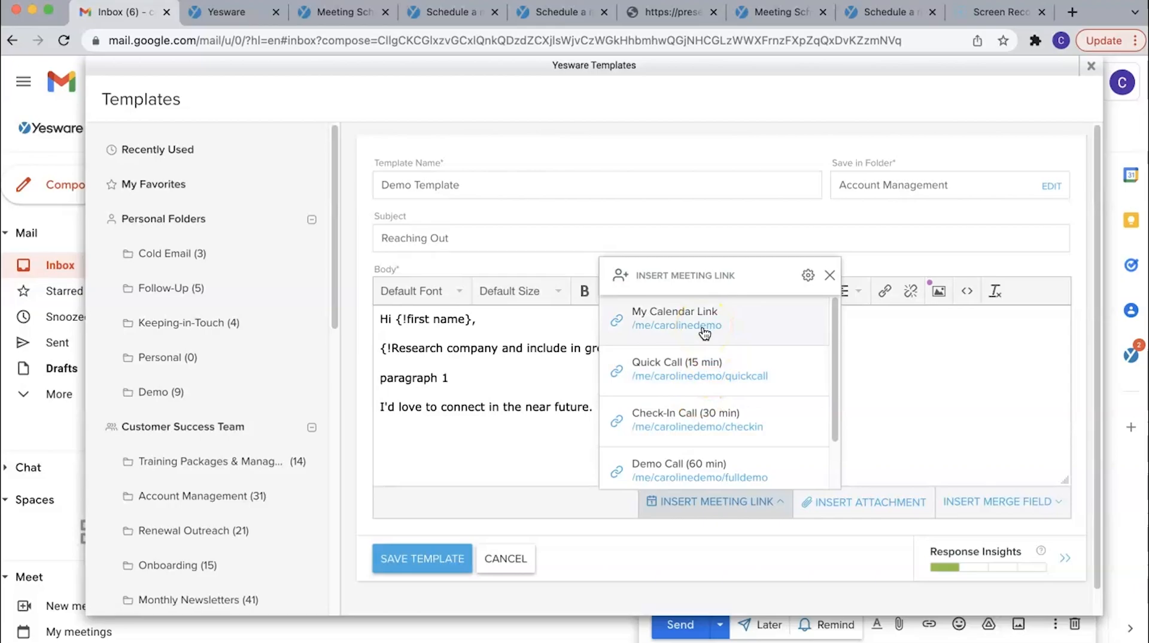
pyautogui.click(706, 367)
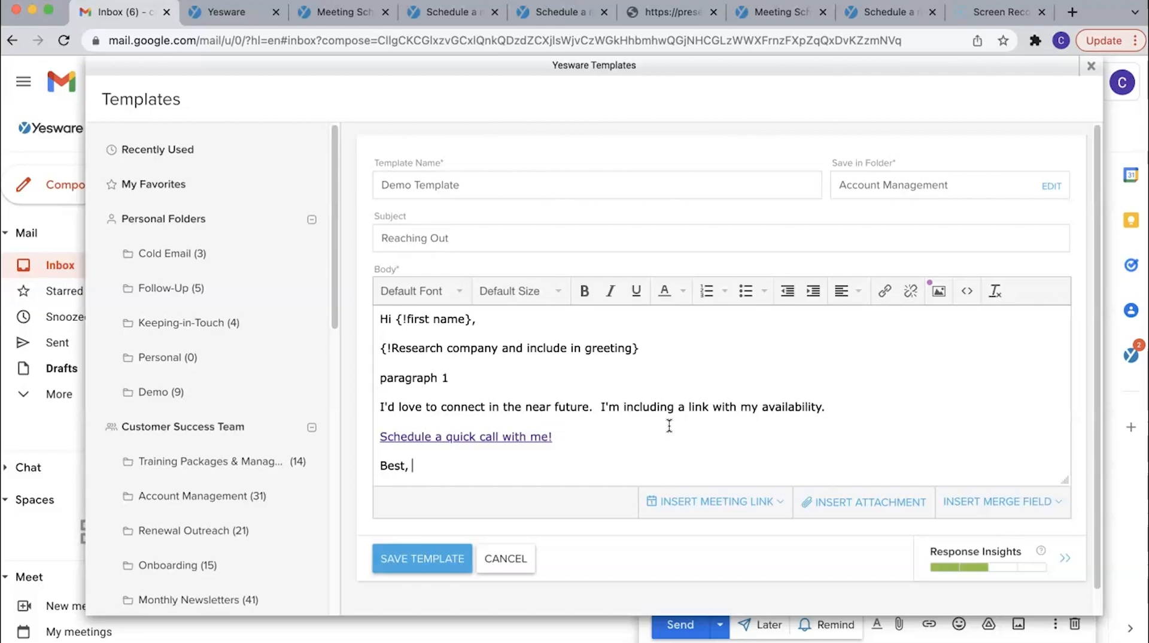
# Step: Close the body with "Best," and a text merge field named "your name here" on the line directly below
pyautogui.press('Return')
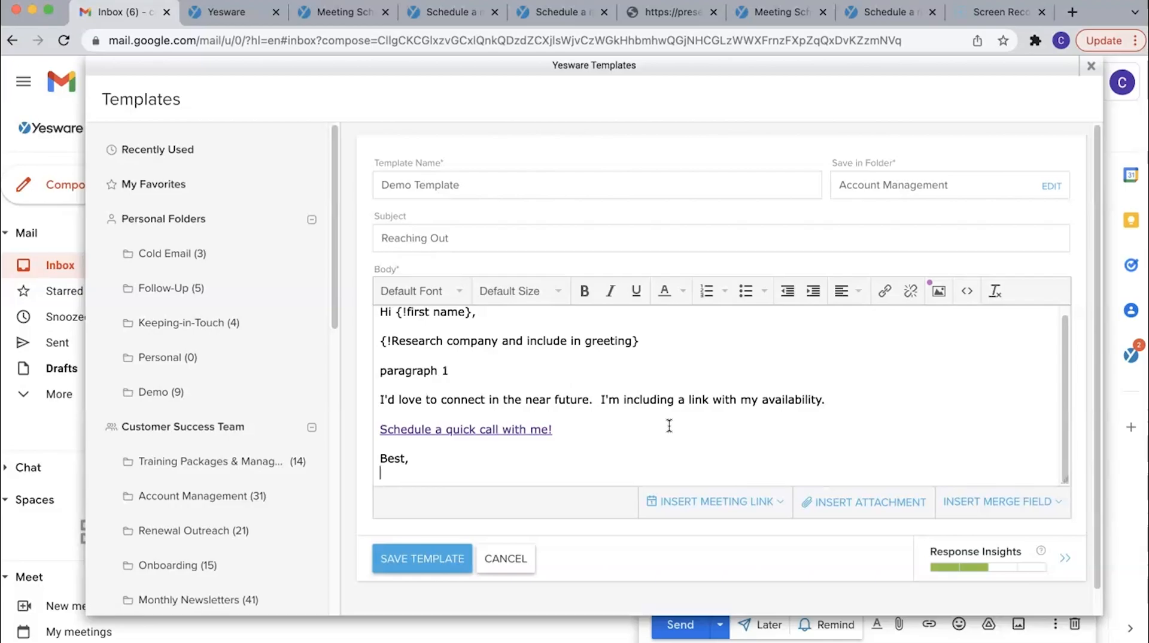
pyautogui.press('BackSpace')
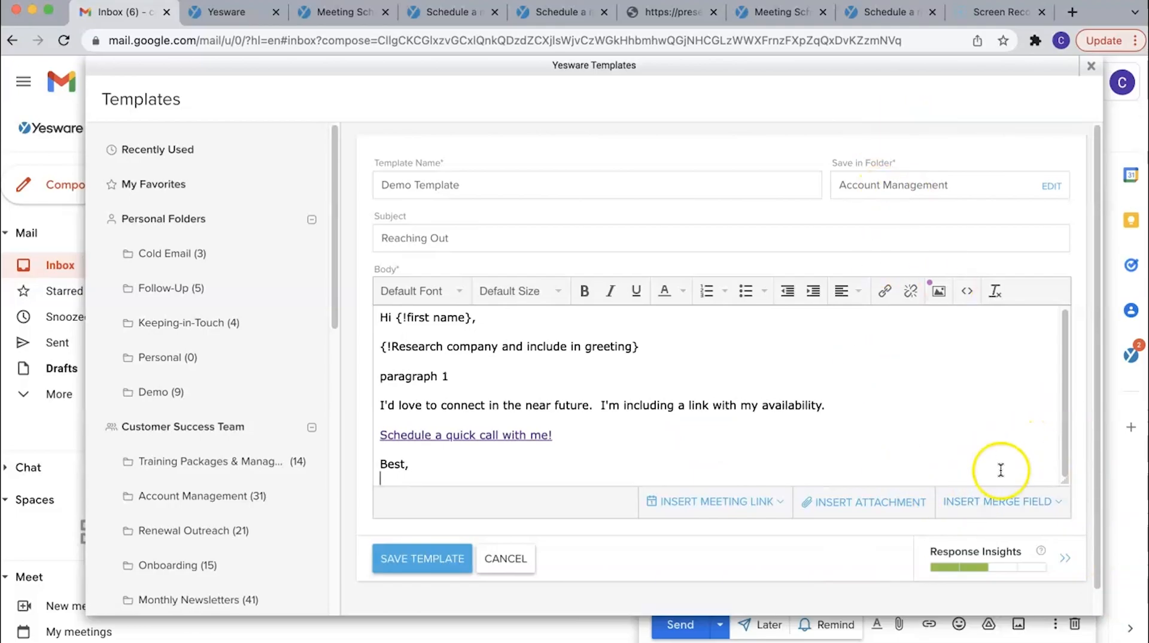
pyautogui.click(967, 502)
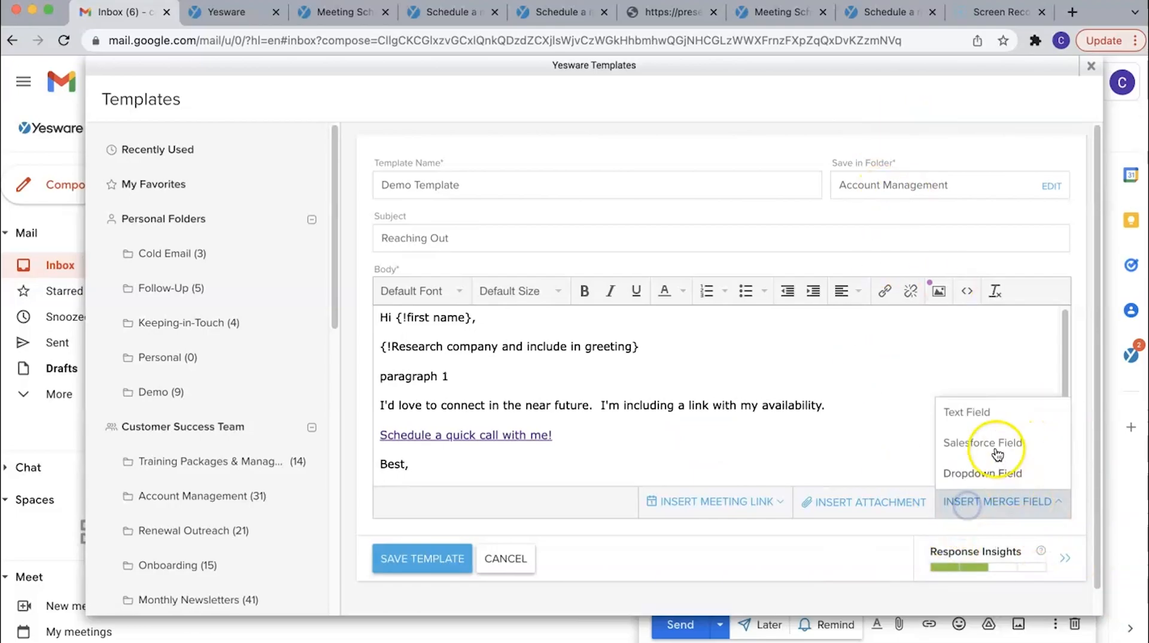
pyautogui.click(991, 414)
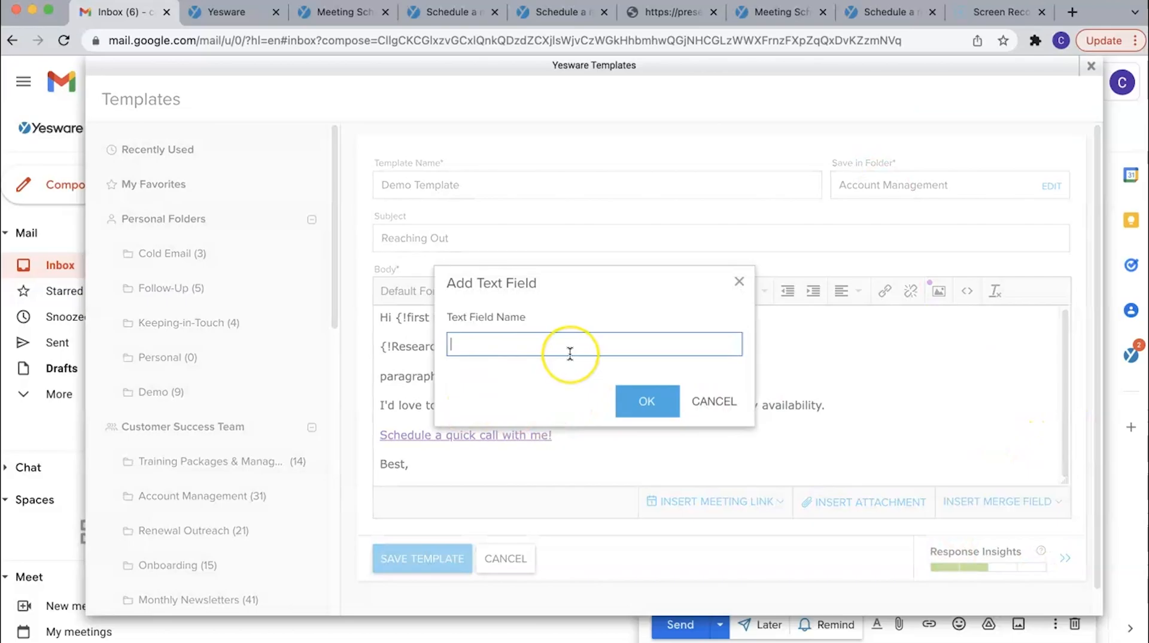
pyautogui.write('your name here')
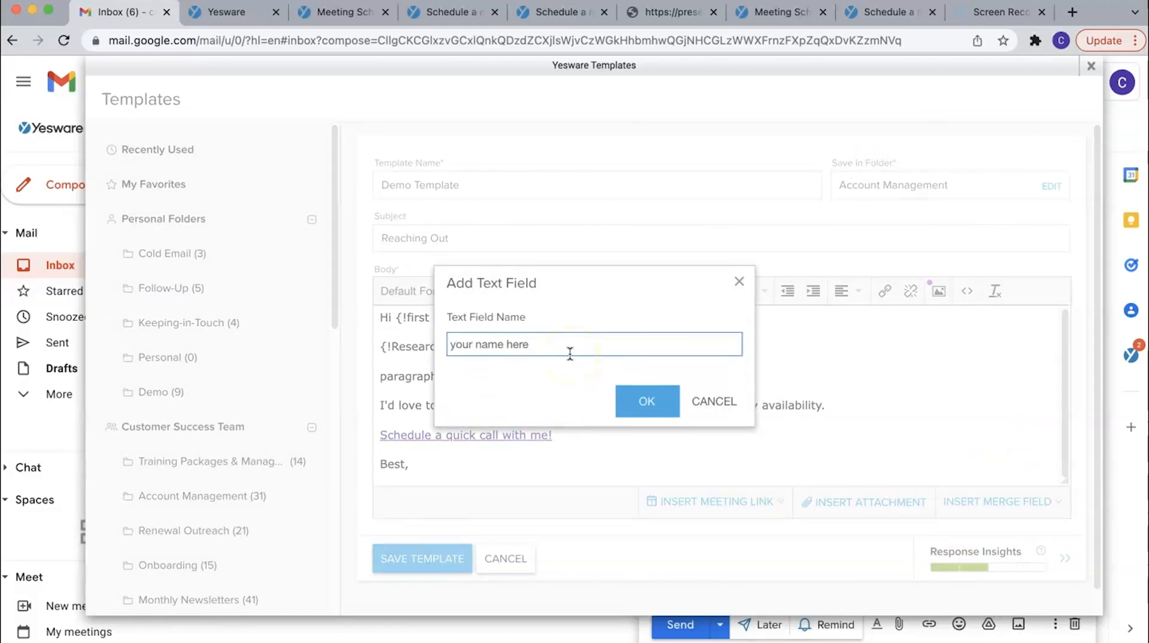
pyautogui.press('Return')
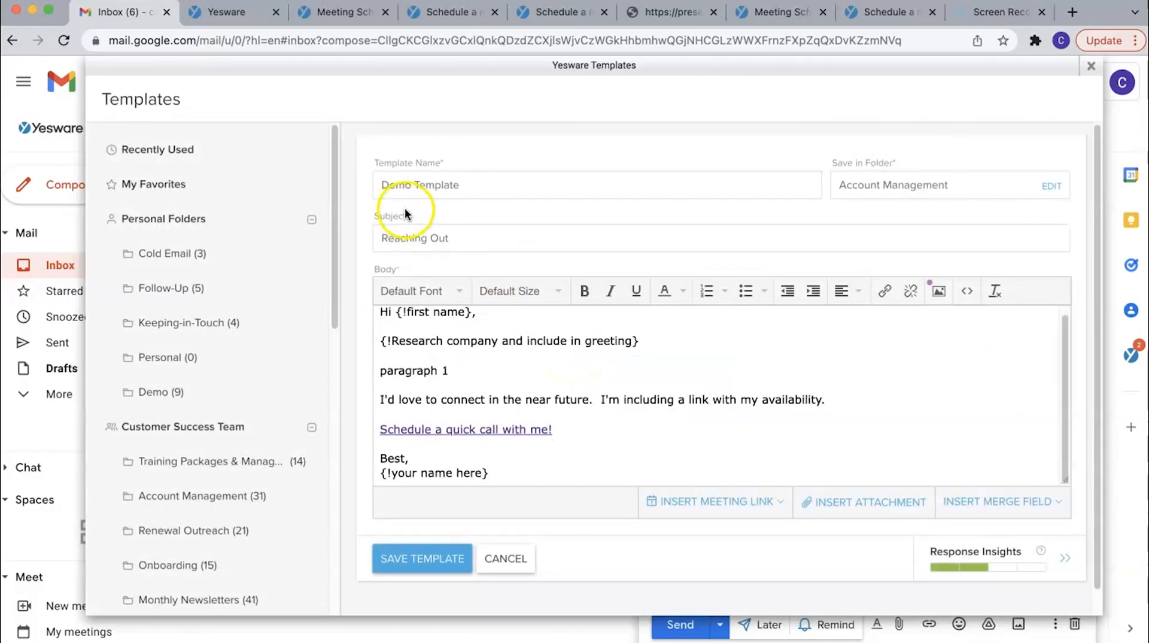
# Step: Replace the first name text field in the greeting with the Salesforce field FirstName, followed by a comma
pyautogui.moveTo(1056, 481); pyautogui.dragTo(1065, 557)
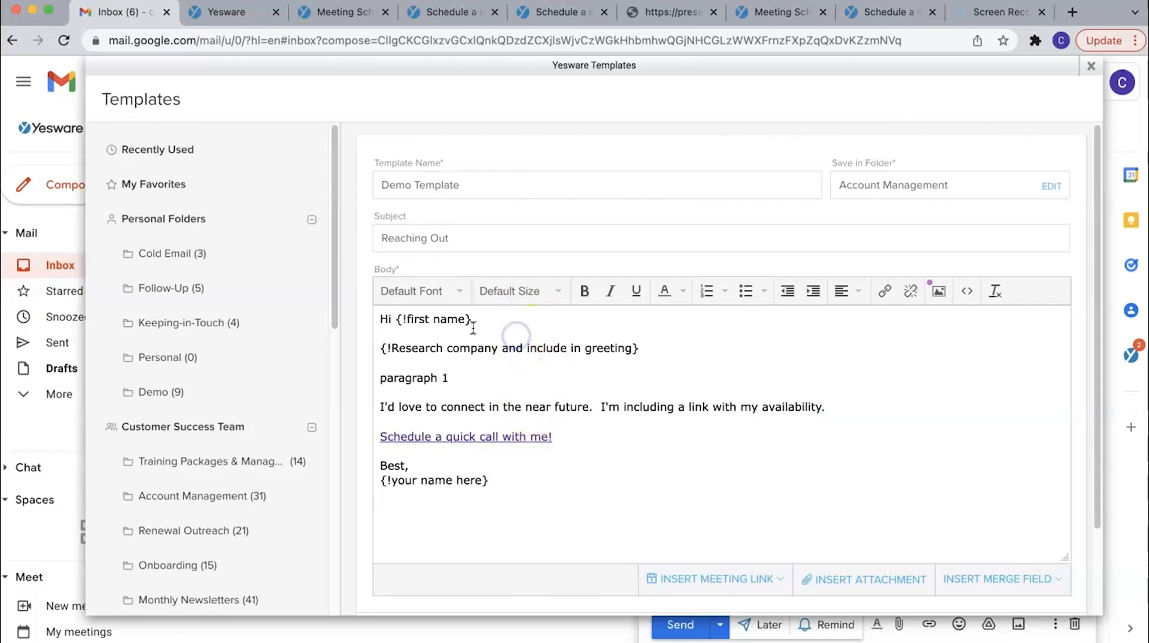
pyautogui.moveTo(472, 323); pyautogui.dragTo(398, 324)
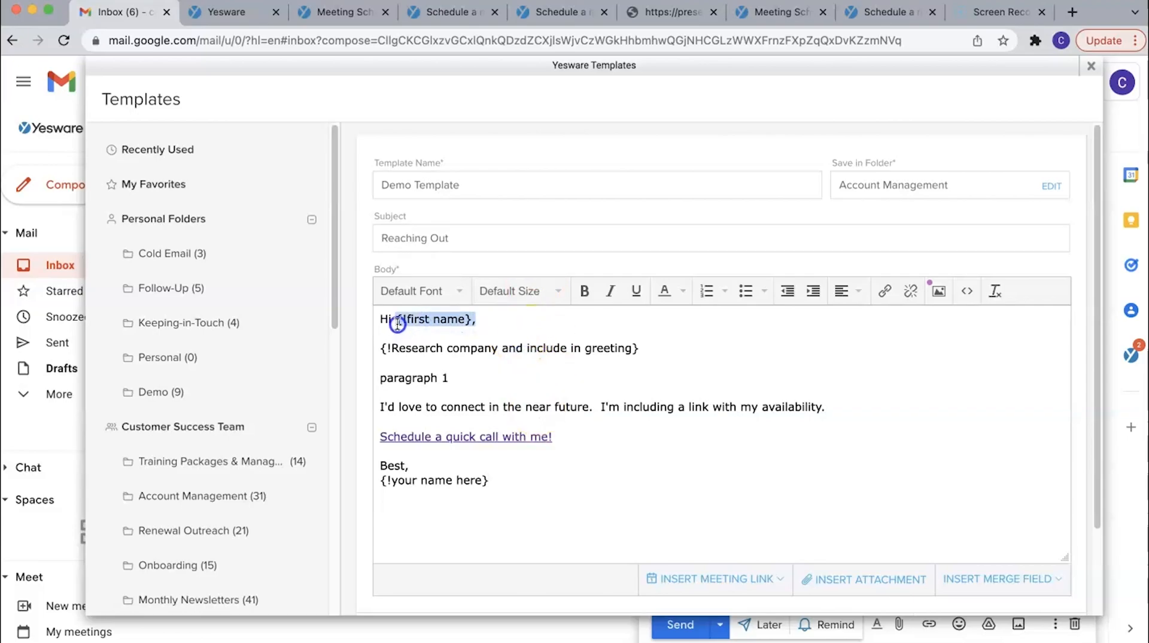
pyautogui.click(1001, 590)
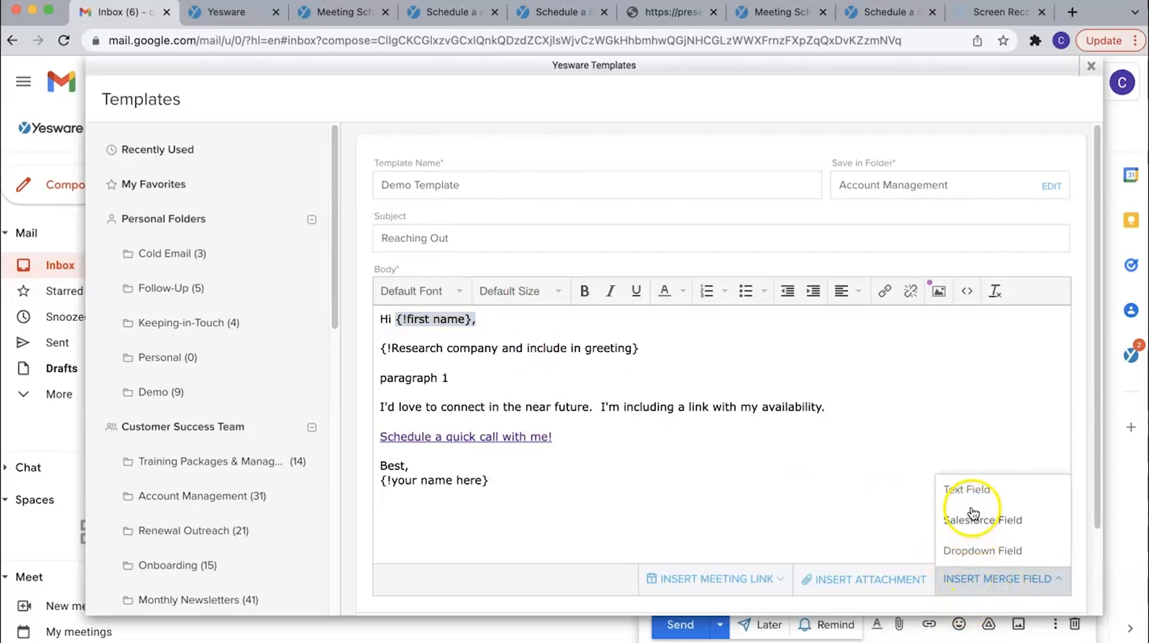
pyautogui.click(992, 521)
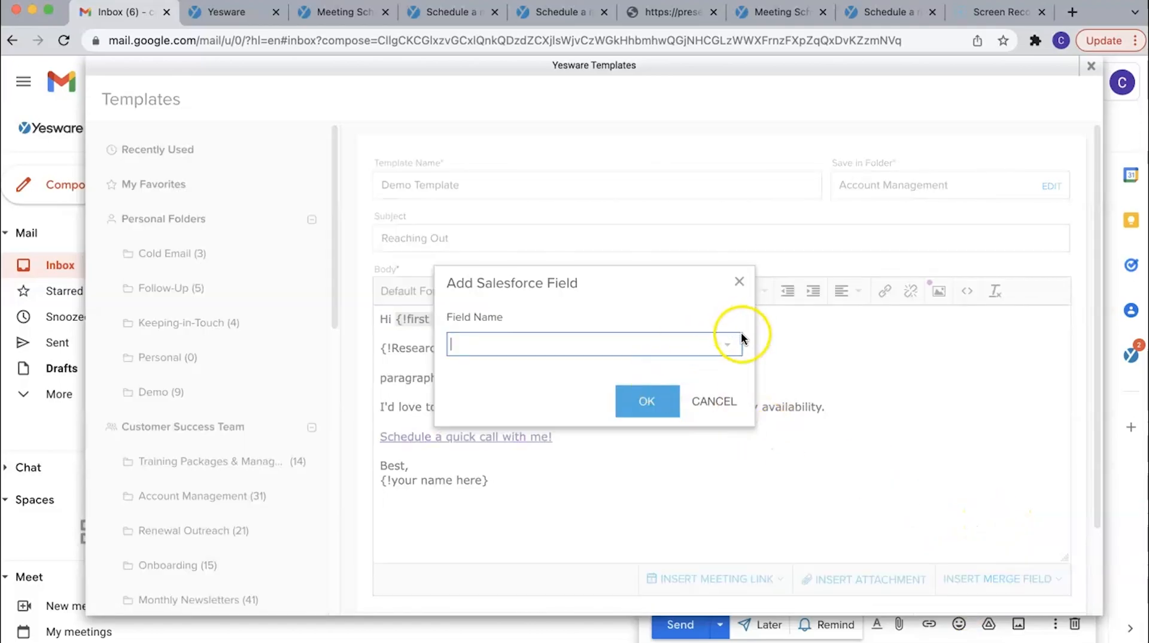
pyautogui.click(731, 342)
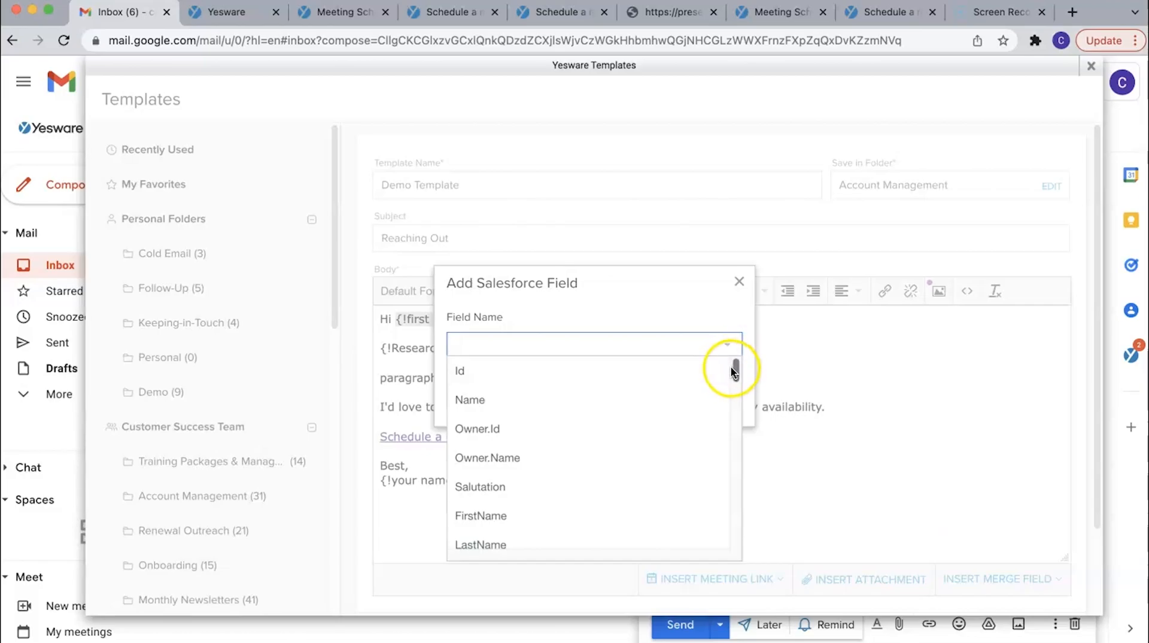
pyautogui.click(627, 514)
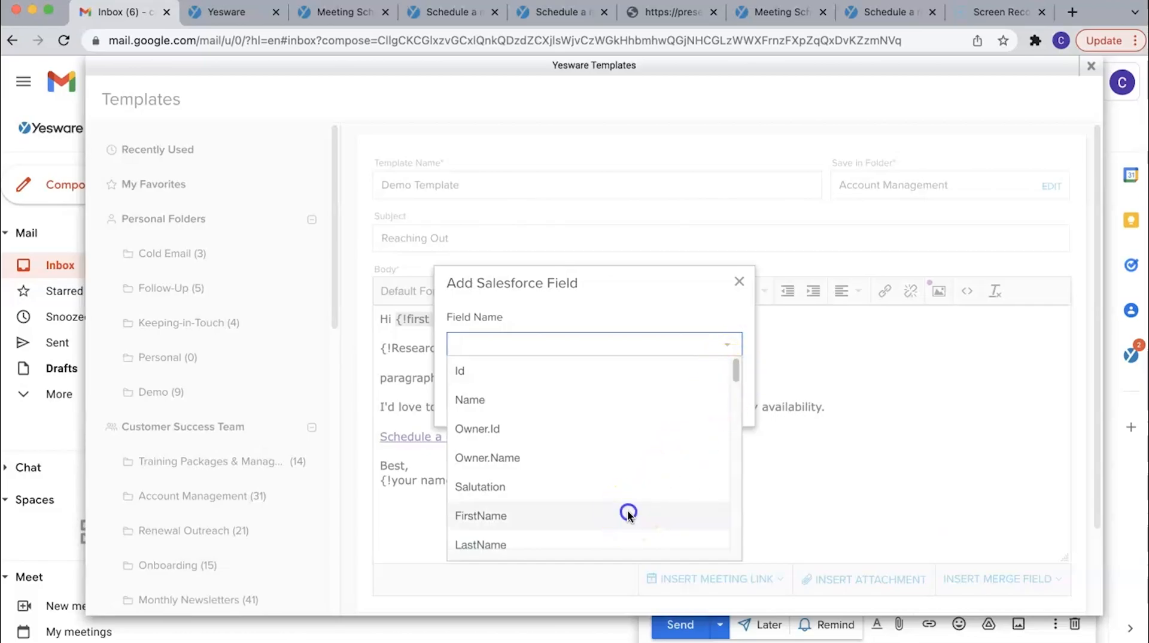
pyautogui.click(636, 404)
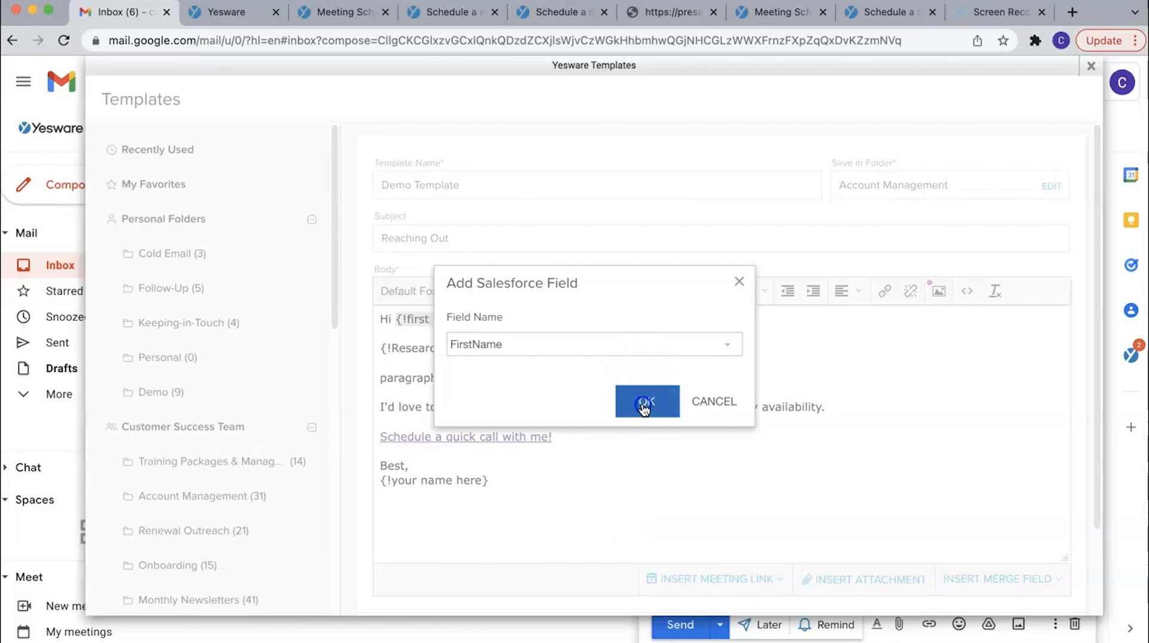
pyautogui.write(',')
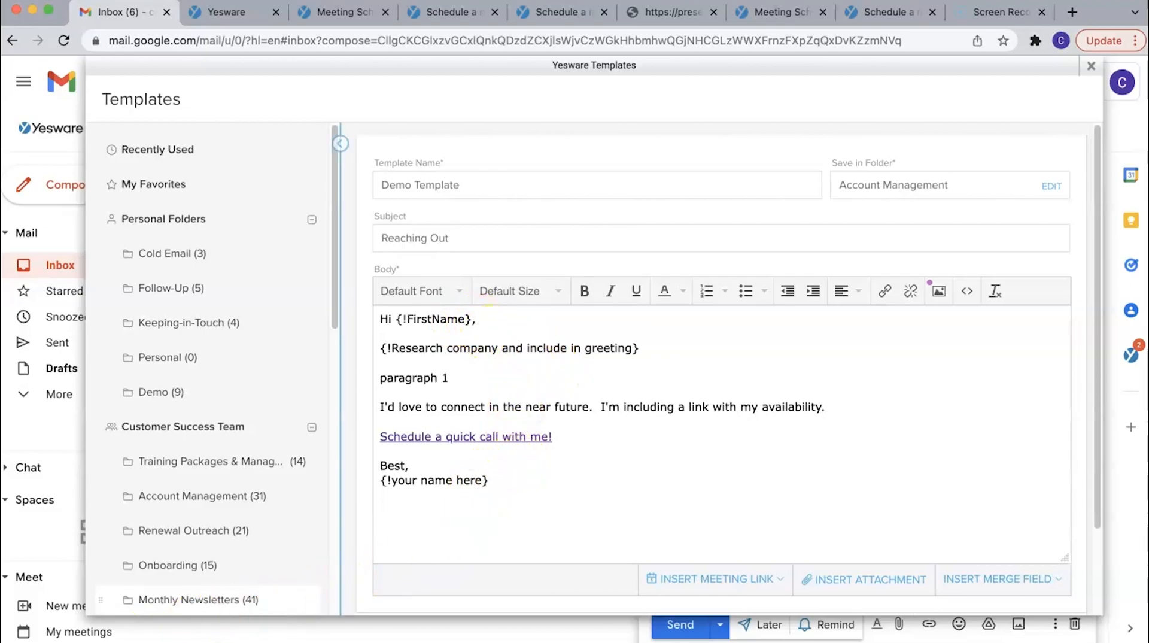
# Step: Save Demo Template and close the Yesware Templates window
pyautogui.scroll(-1, 959, 468)
pyautogui.scroll(-3, 959, 468)
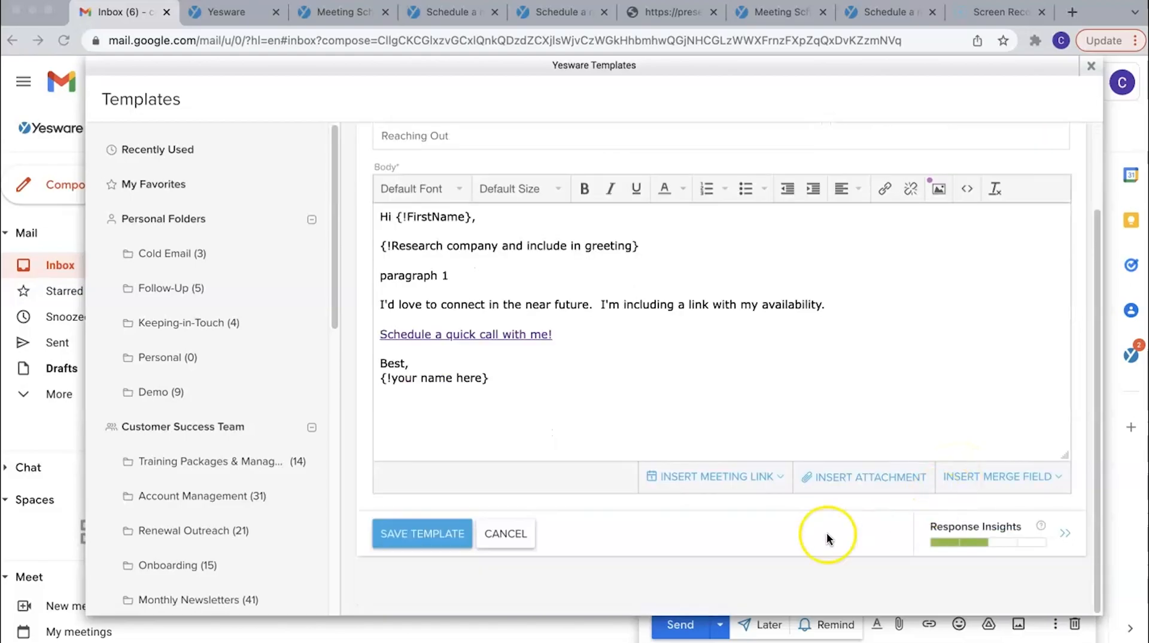
pyautogui.click(416, 534)
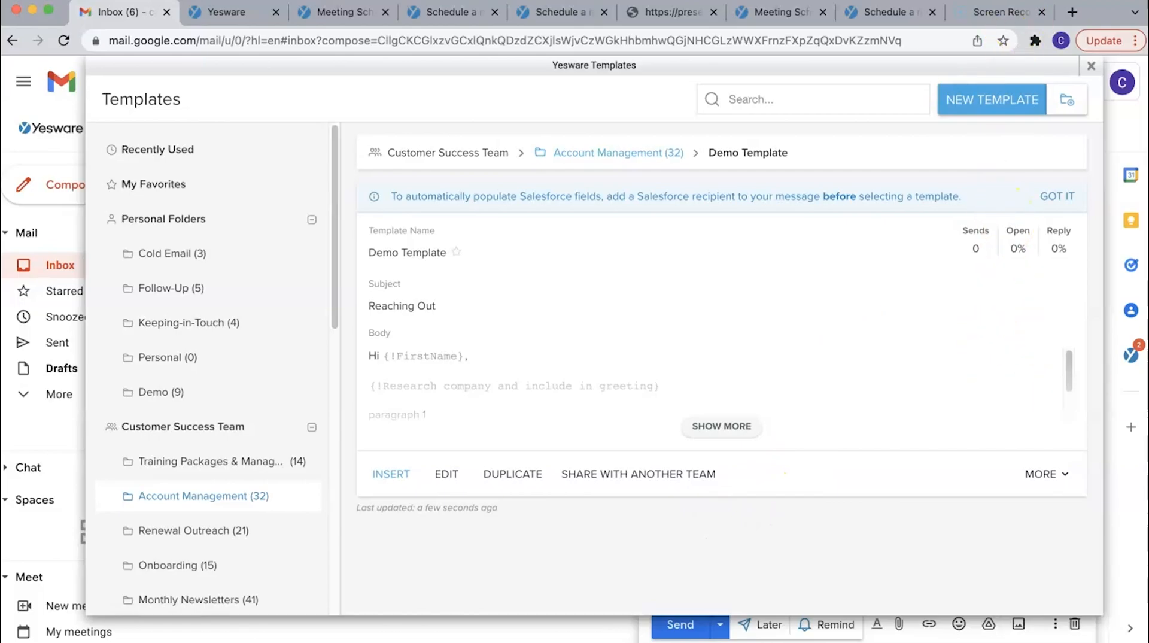
pyautogui.click(1089, 67)
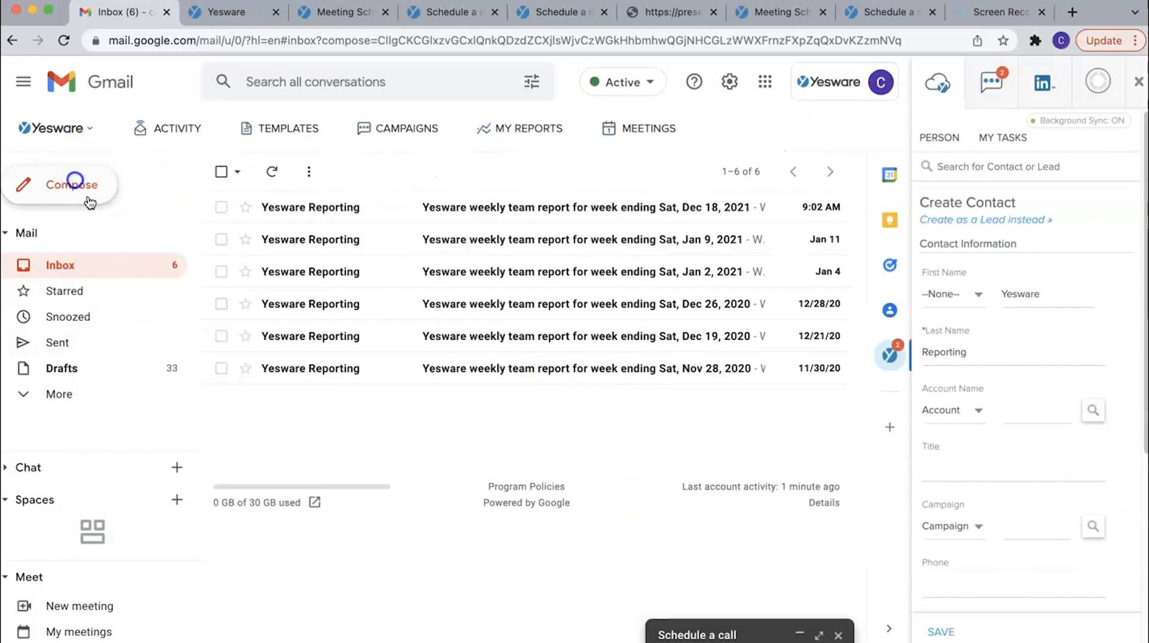
# Step: Start a new email and address it to the test contact's suggested e-mail address
pyautogui.click(88, 201)
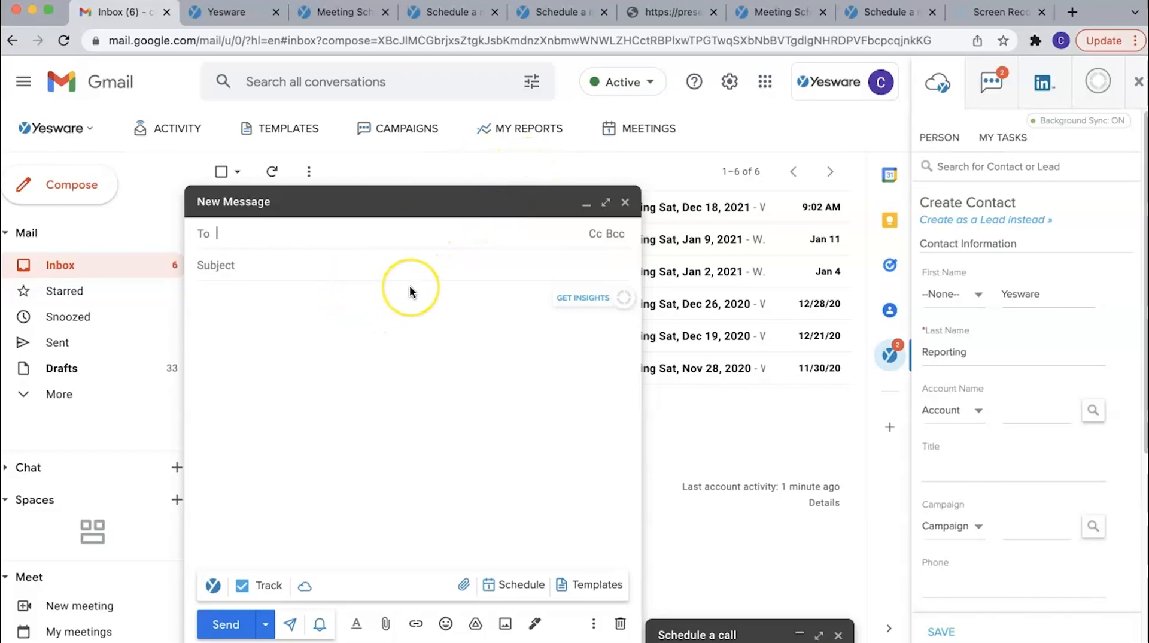
pyautogui.write('test')
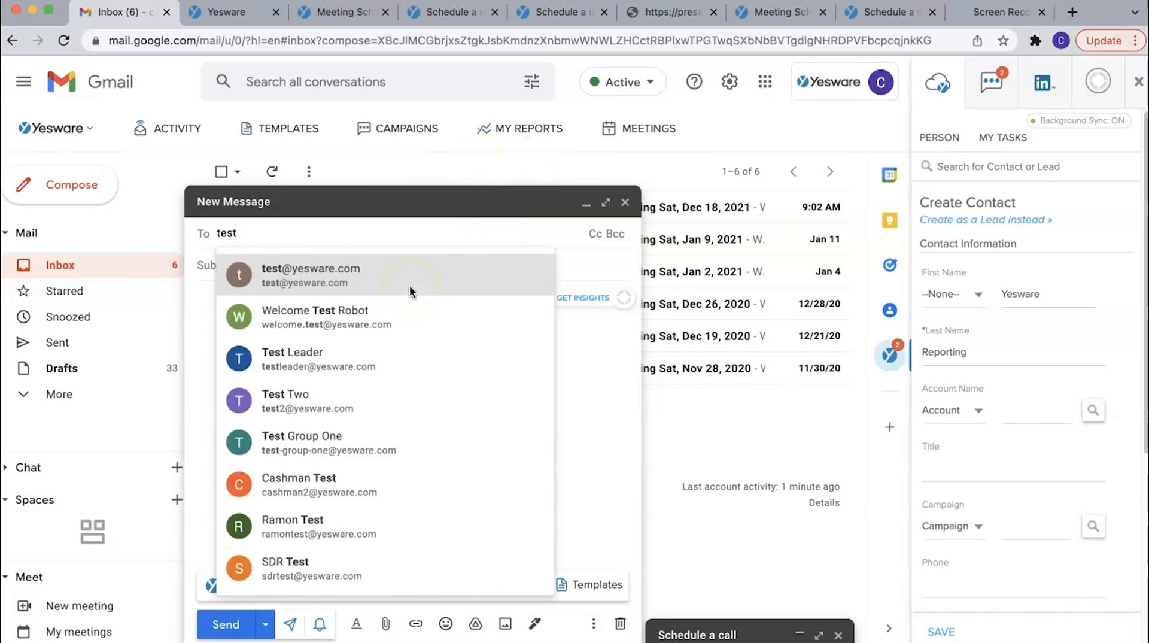
pyautogui.click(286, 281)
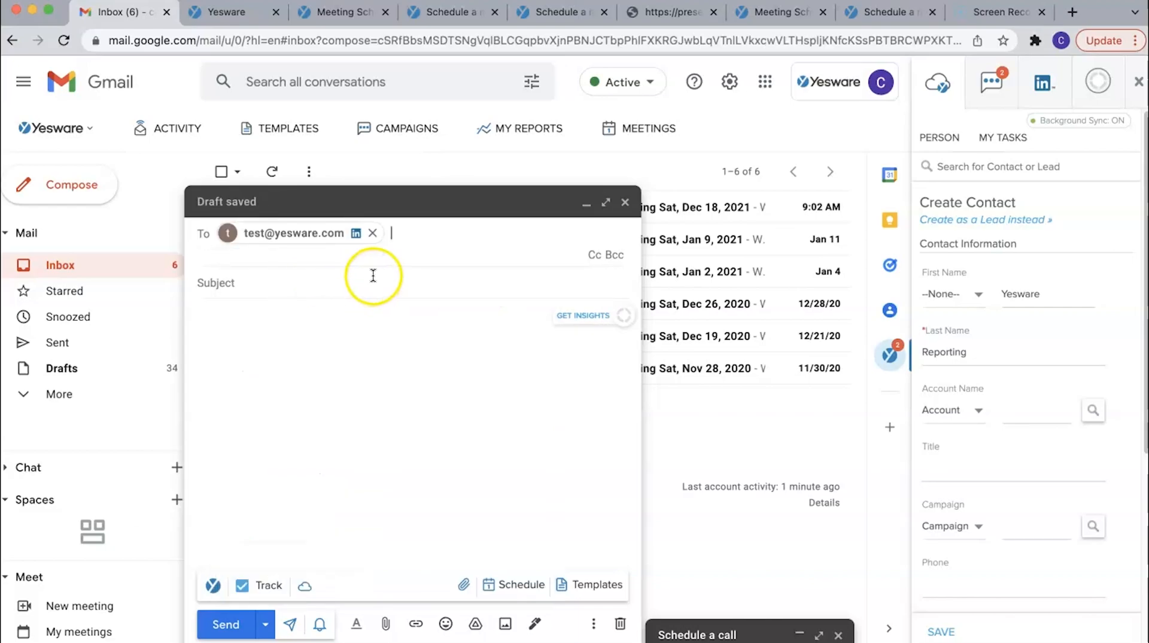
pyautogui.click(415, 283)
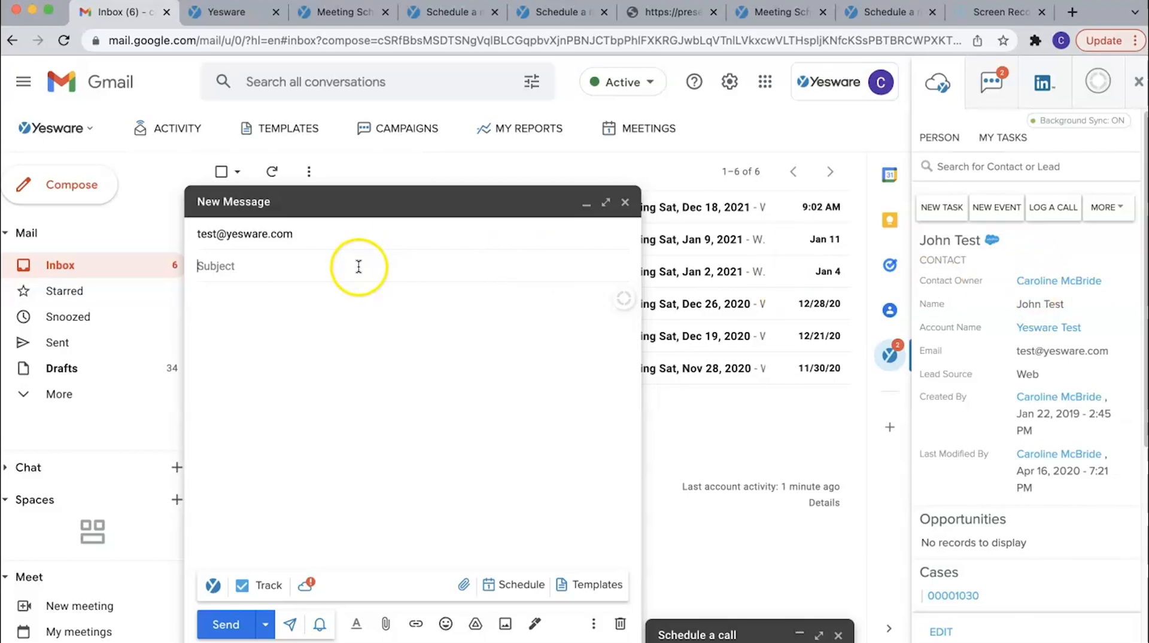
# Step: Open Demo Template from the Account Management team category for filling in its merge fields
pyautogui.click(591, 588)
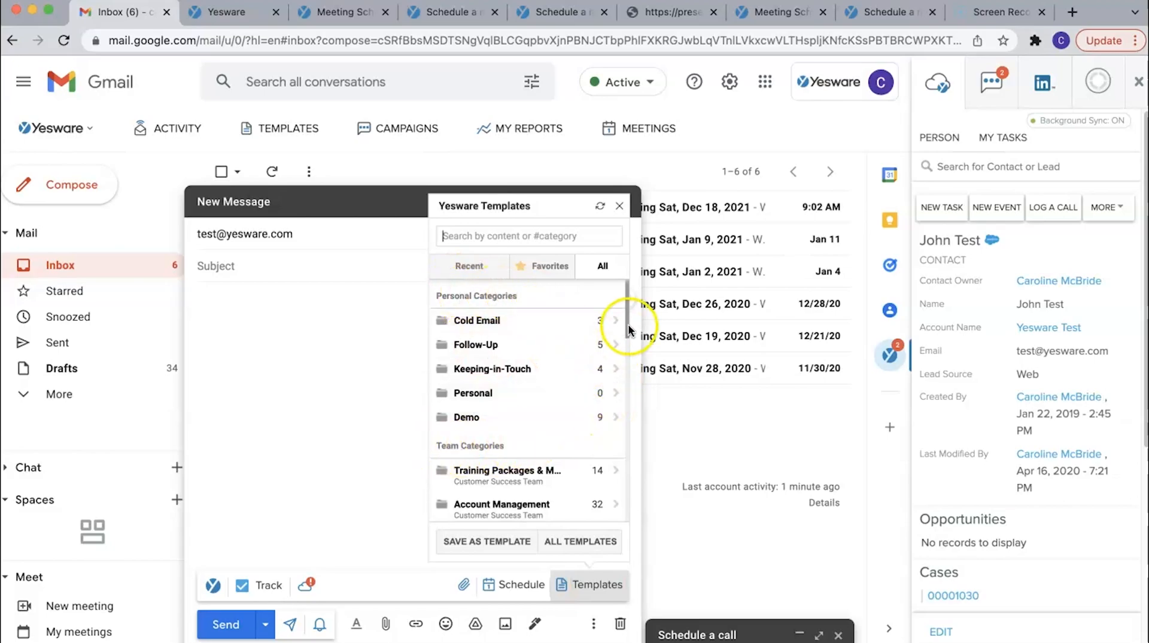
pyautogui.moveTo(627, 325); pyautogui.dragTo(631, 354)
pyautogui.click(539, 407)
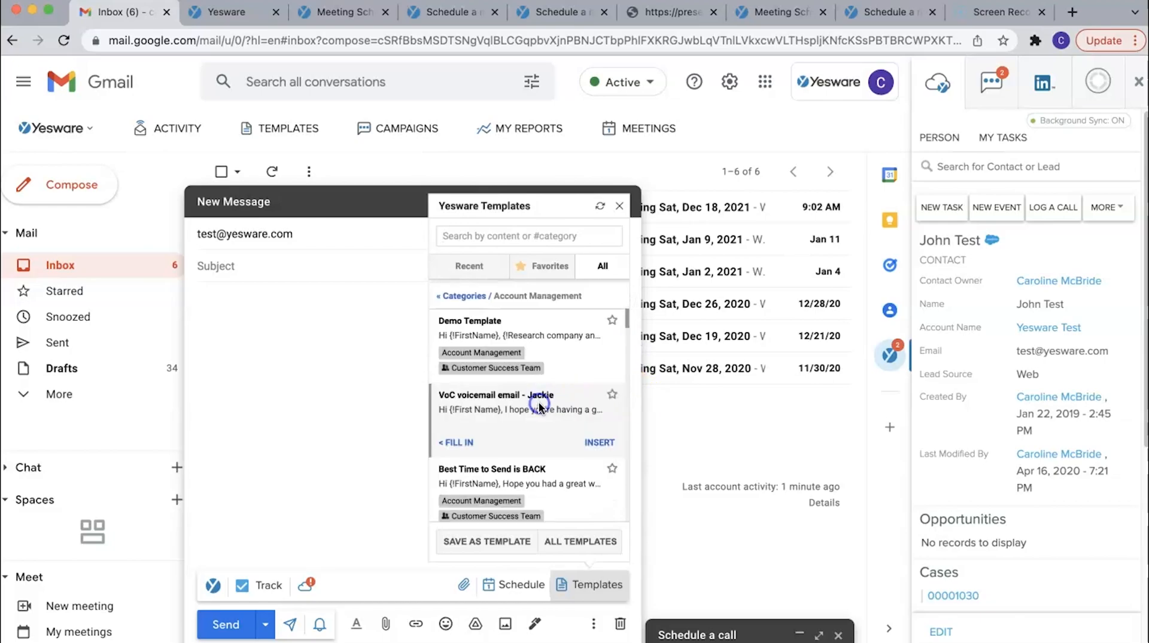
pyautogui.moveTo(486, 338)
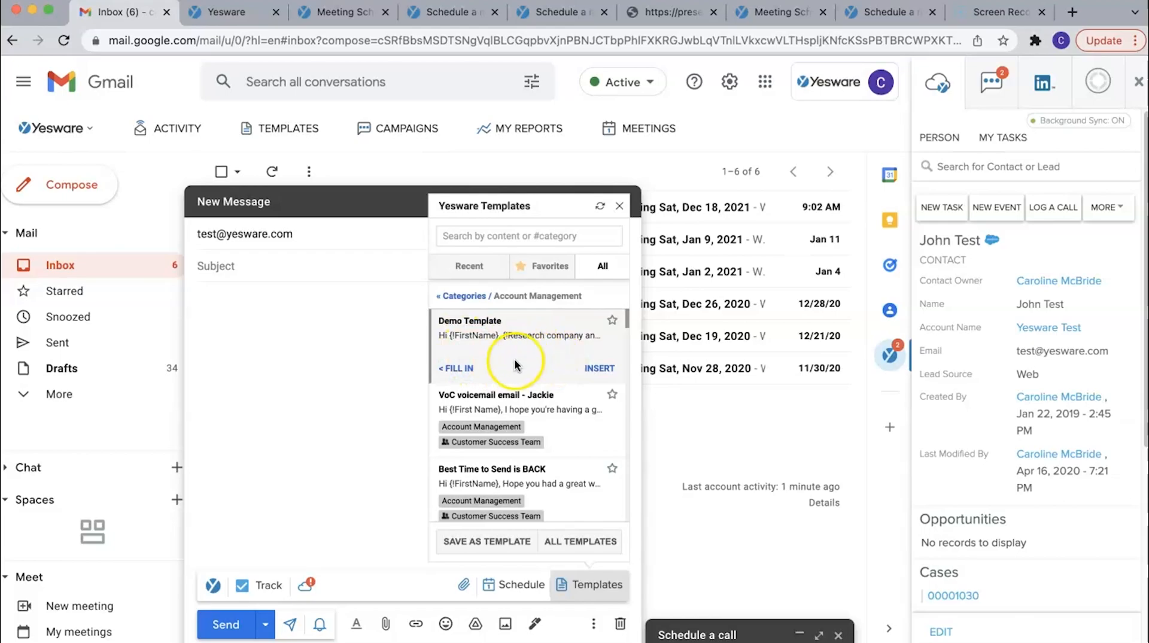
pyautogui.click(455, 369)
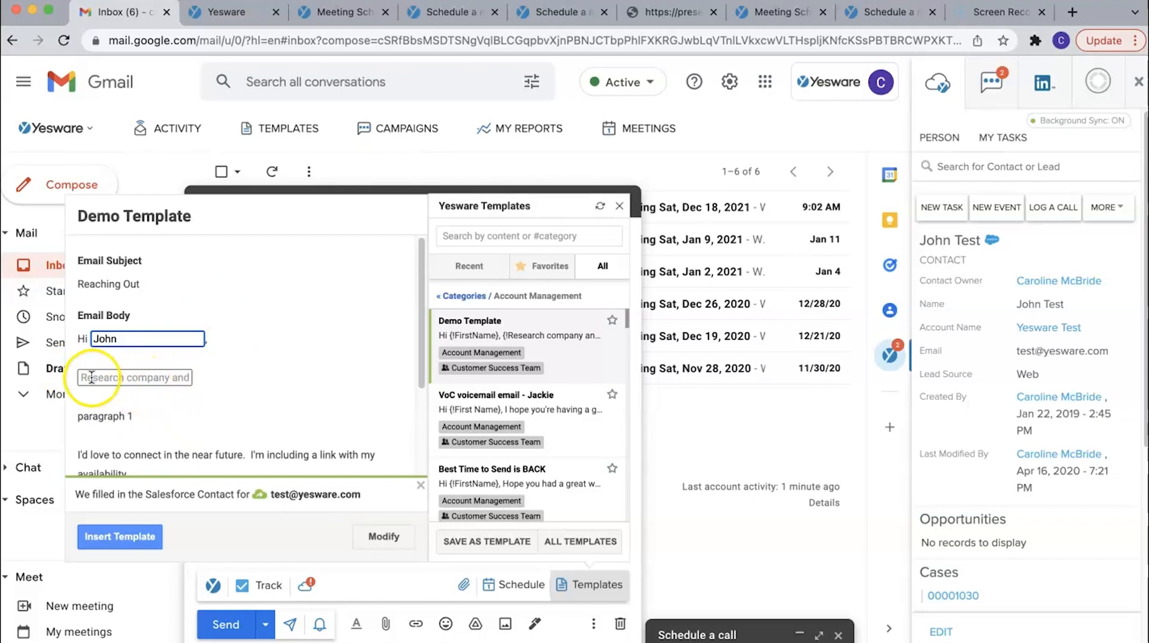
# Step: Fill the company research merge field with "Research and greeting"
pyautogui.click(111, 377)
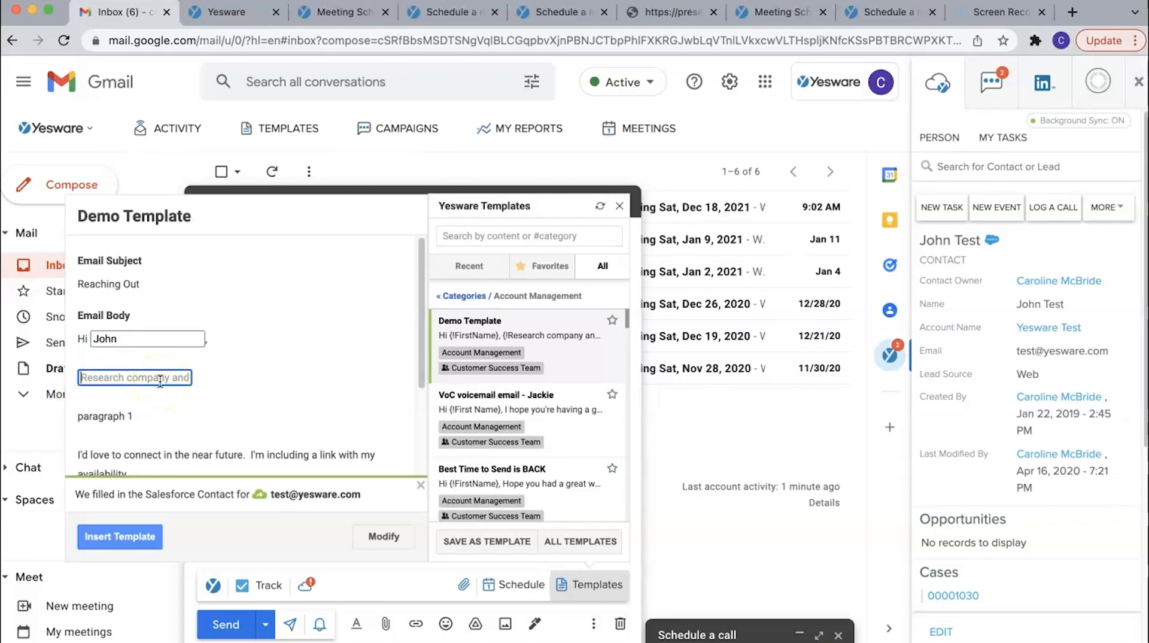
pyautogui.write('Research and greeting')
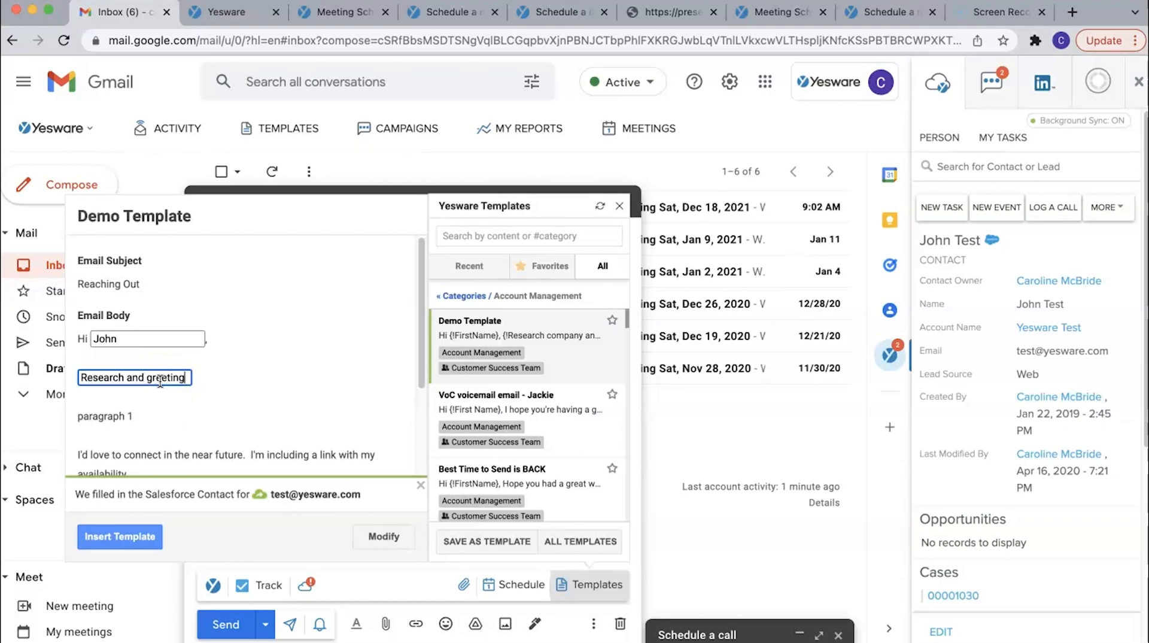
pyautogui.click(154, 402)
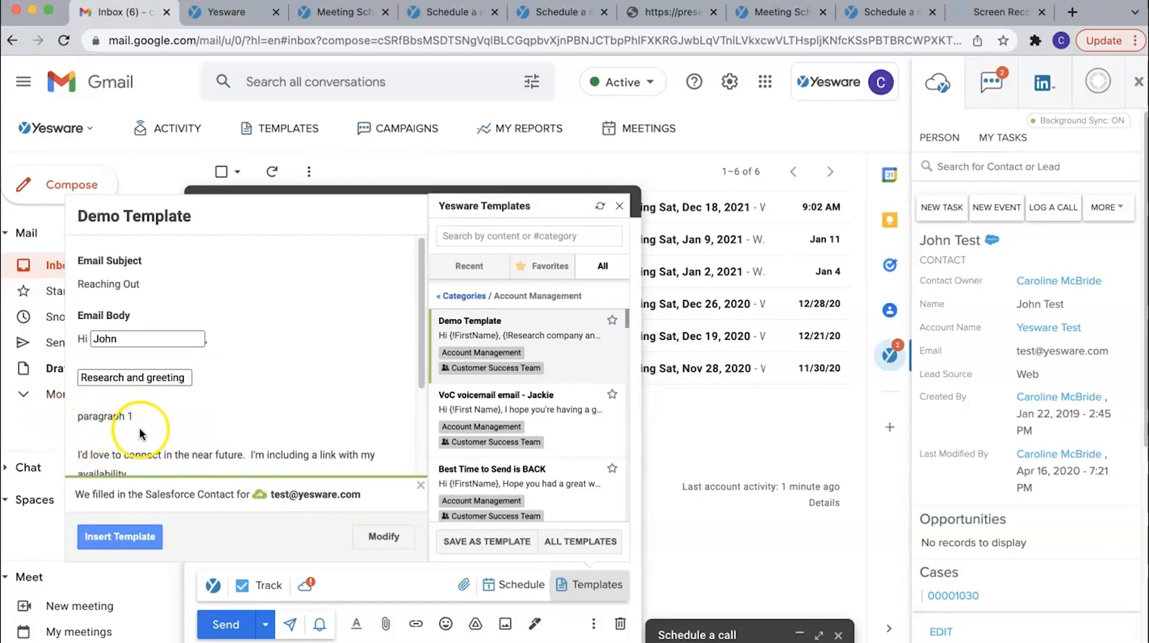
# Step: Enter the sender's first name in the name field below "Best," and insert the completed template into the email
pyautogui.scroll(-1, 112, 400)
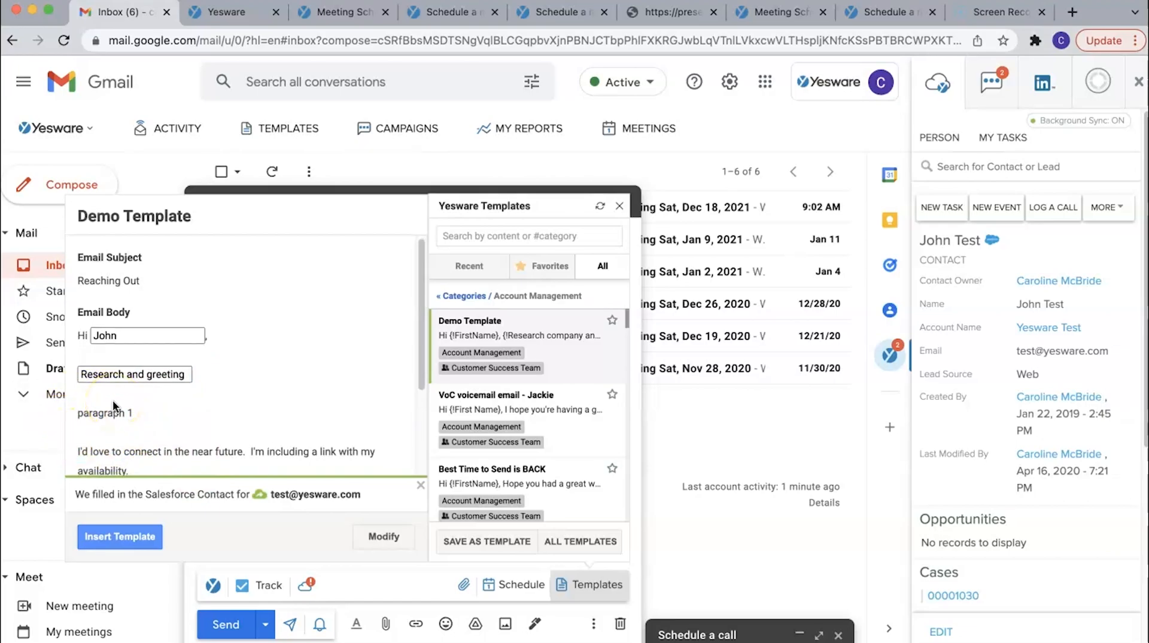
pyautogui.scroll(-4, 112, 400)
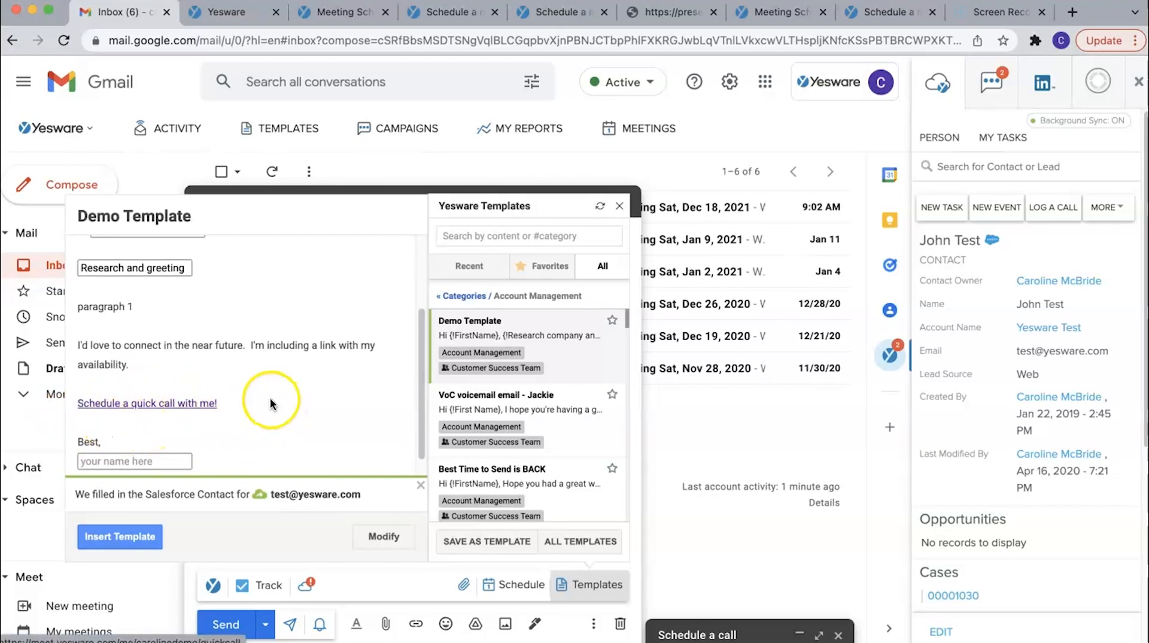
pyautogui.scroll(-1, 270, 402)
pyautogui.click(105, 440)
pyautogui.write('Caroline')
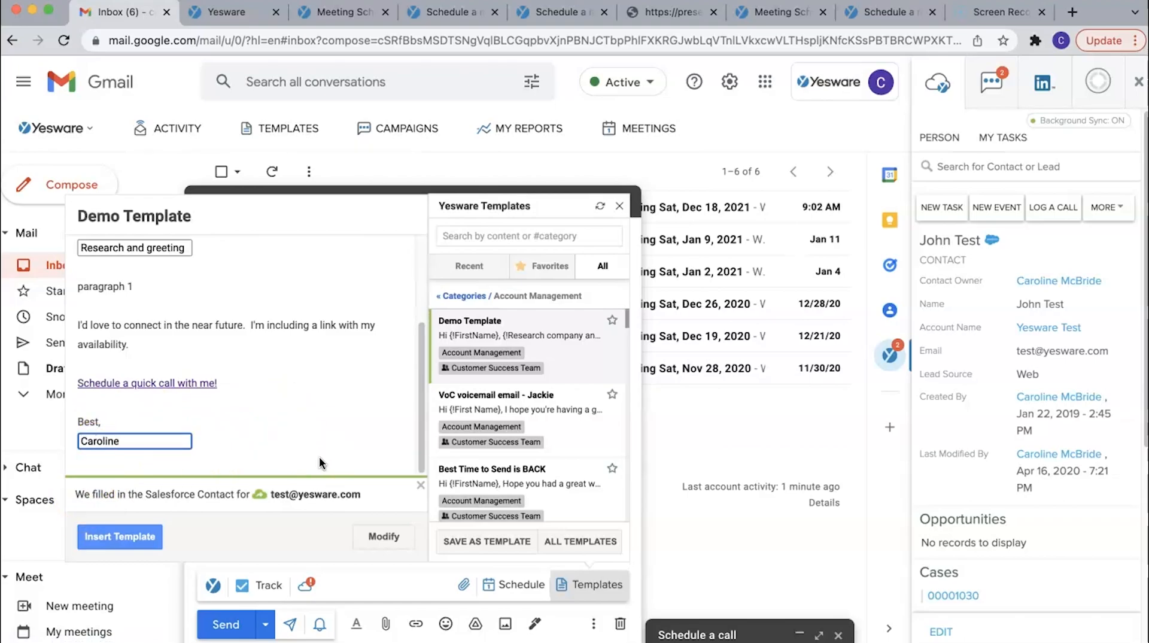
pyautogui.click(98, 539)
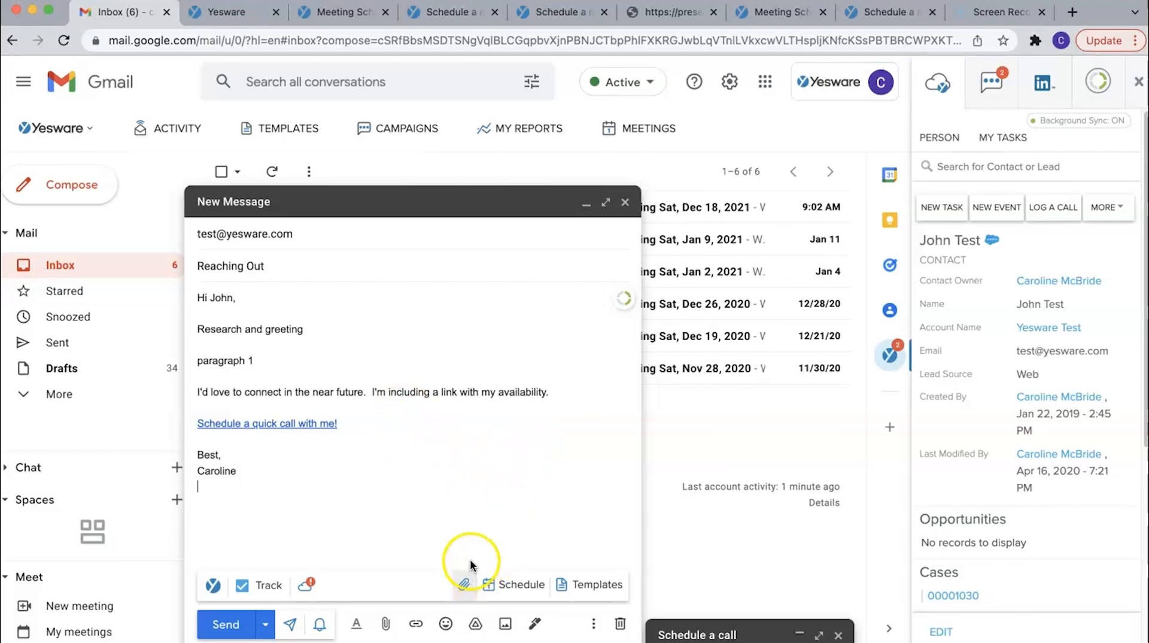
# Step: Send the Reaching Out email with open and link click tracking on, and dismiss the sent notification
pyautogui.moveTo(246, 595)
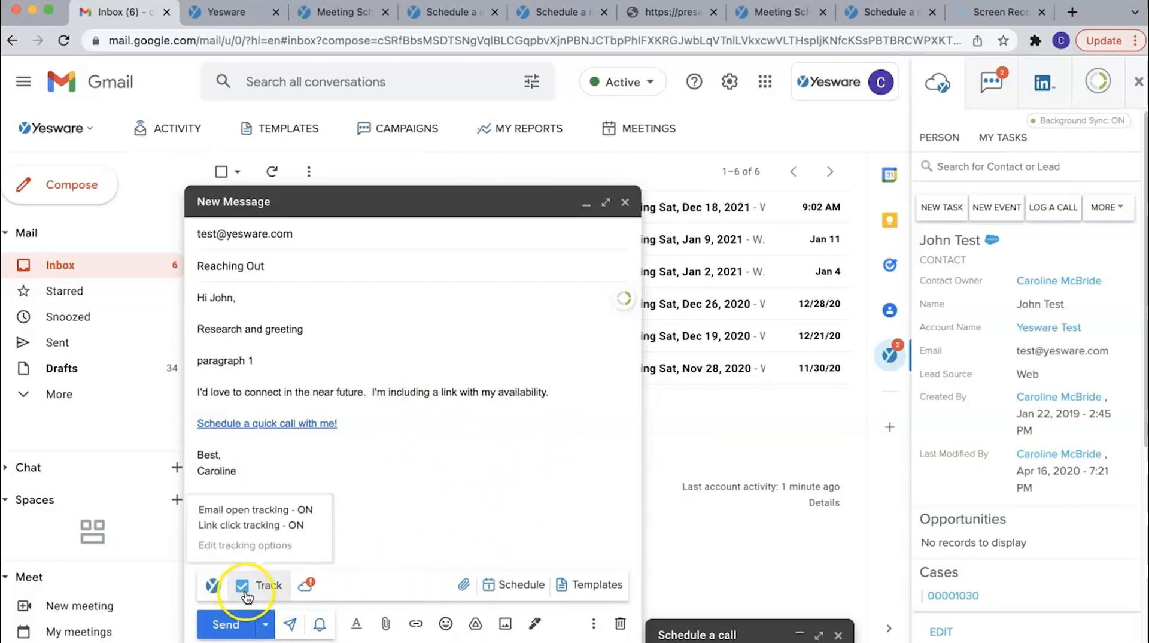
pyautogui.click(222, 626)
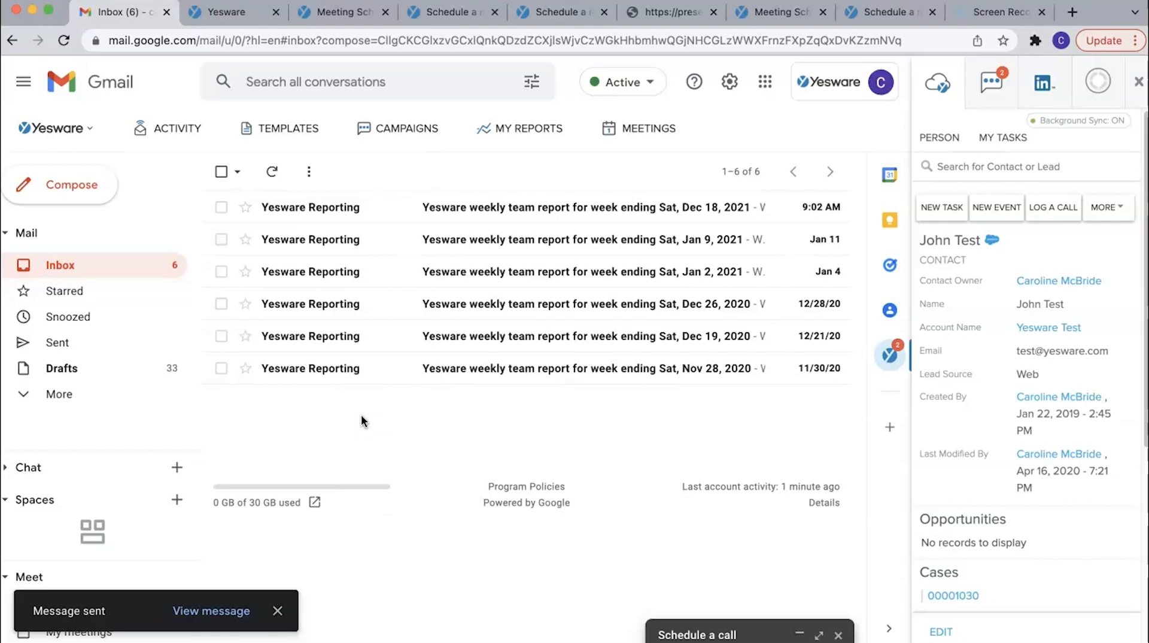
pyautogui.click(275, 615)
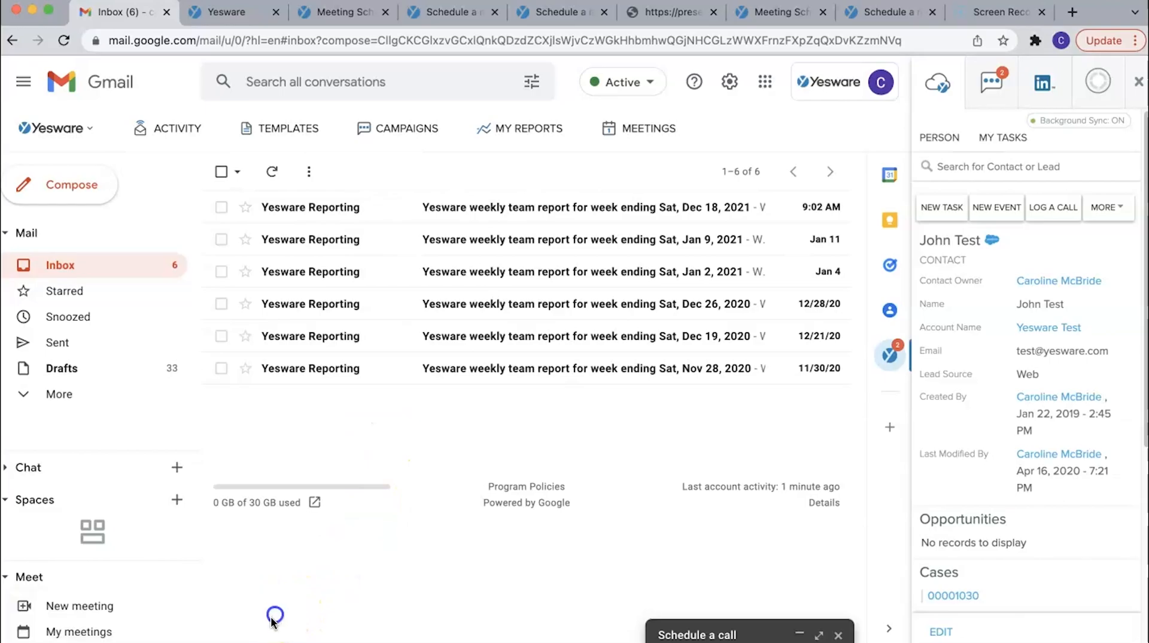